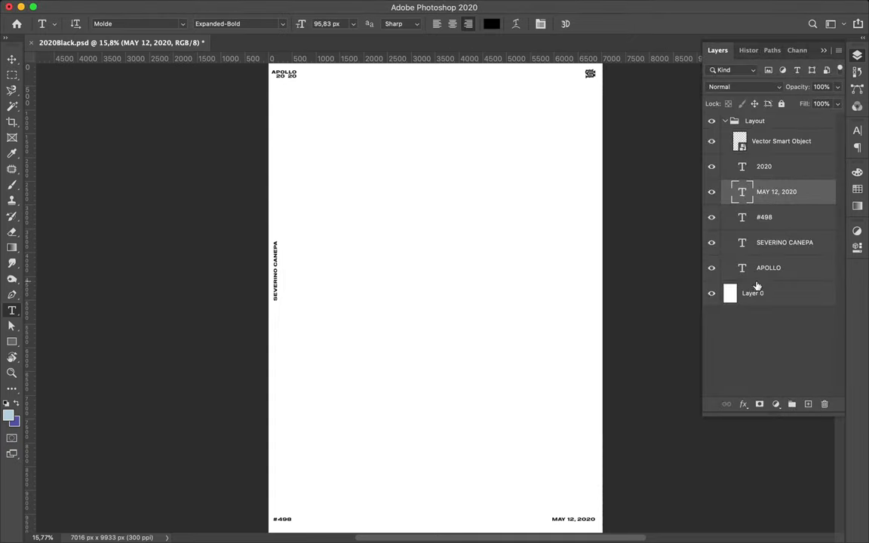
- Draw a gradient-filled rectangle covering the whole page
{"action": "key", "text": "u"}
{"action": "left_click", "coordinate": [133, 24]}
{"action": "left_click", "coordinate": [105, 45]}
{"action": "left_click", "coordinate": [74, 87]}
{"action": "left_click_drag", "start_coordinate": [277, 73], "coordinate": [595, 522]}
{"action": "key", "text": "v"}
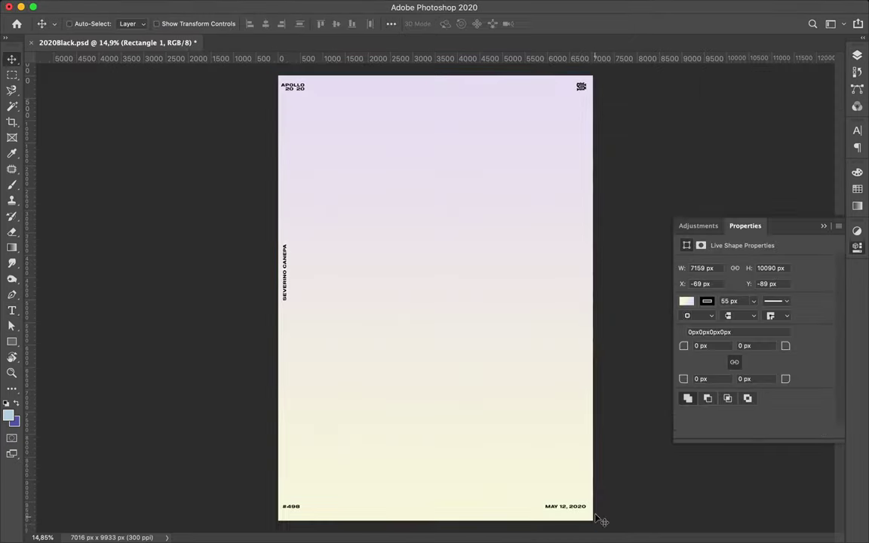
- Draw a large white-filled panel with a 55 px black outline inside the page
{"action": "key", "text": "u"}
{"action": "left_click_drag", "start_coordinate": [304, 102], "coordinate": [569, 466]}
{"action": "left_click", "coordinate": [135, 24]}
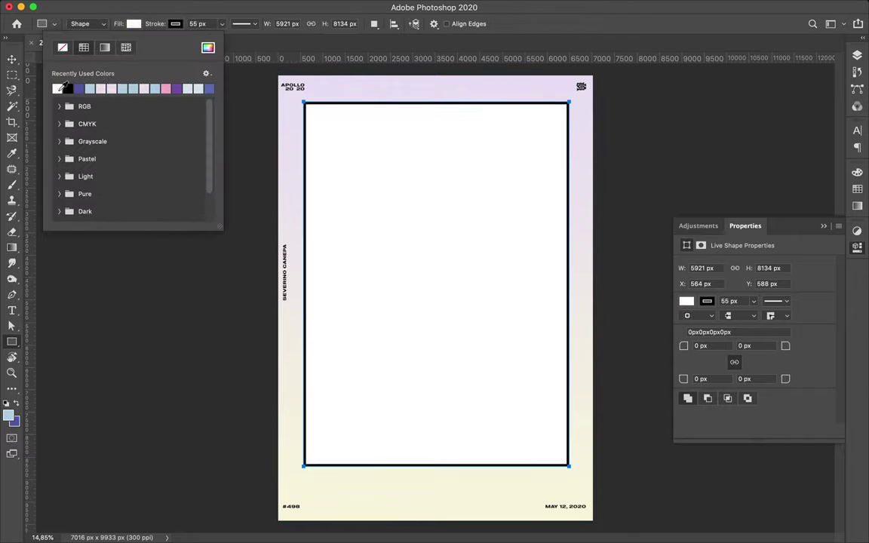
{"action": "left_click", "coordinate": [60, 85]}
{"action": "key", "text": "v"}
- Centre the panel horizontally, aligned to the canvas
{"action": "key", "text": "a"}
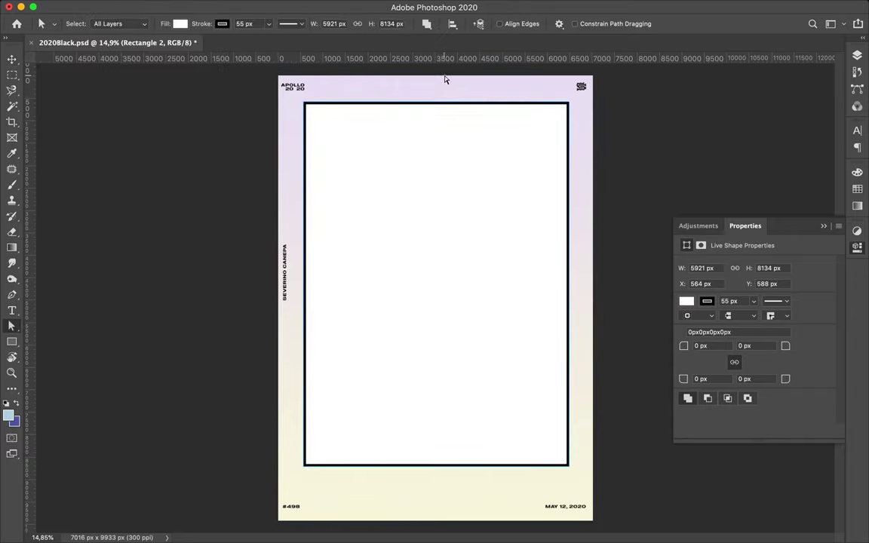
{"action": "key", "text": "v"}
{"action": "left_click", "coordinate": [390, 23]}
{"action": "left_click", "coordinate": [418, 134]}
{"action": "left_click", "coordinate": [417, 143]}
{"action": "left_click", "coordinate": [351, 57]}
{"action": "left_click", "coordinate": [823, 228]}
- Fit the page in view and add a new empty layer
{"action": "key", "text": "ctrl+0"}
{"action": "key", "text": "t"}
{"action": "left_click", "coordinate": [857, 55]}
{"action": "left_click", "coordinate": [808, 404]}
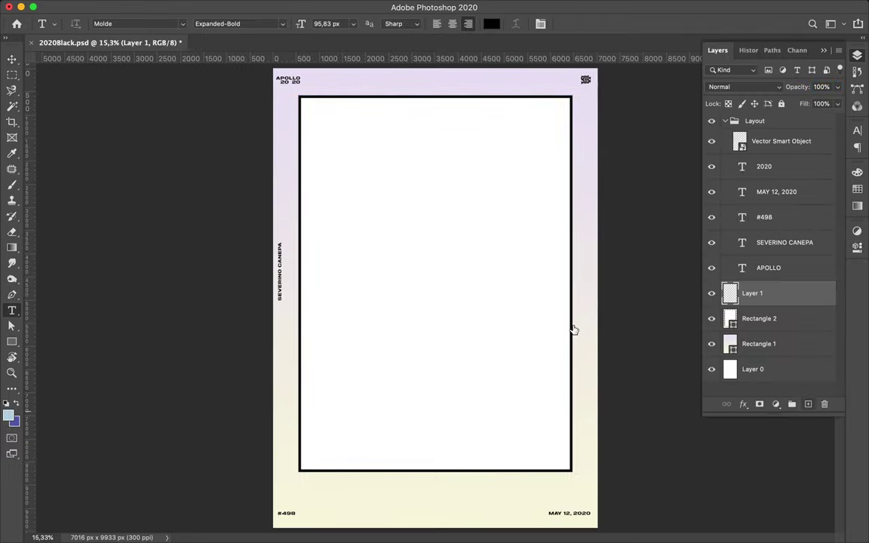
- Scale up the APOLLO text layer near the panel centre
{"action": "left_click", "coordinate": [769, 267]}
{"action": "left_click", "coordinate": [857, 130]}
{"action": "key", "text": "ctrl+t"}
{"action": "left_click_drag", "start_coordinate": [462, 254], "coordinate": [462, 181]}
{"action": "key", "text": "Return"}
- Set APOLLO in Weissenhof Grotesk Medium
{"action": "left_click", "coordinate": [857, 132]}
{"action": "left_click", "coordinate": [782, 148]}
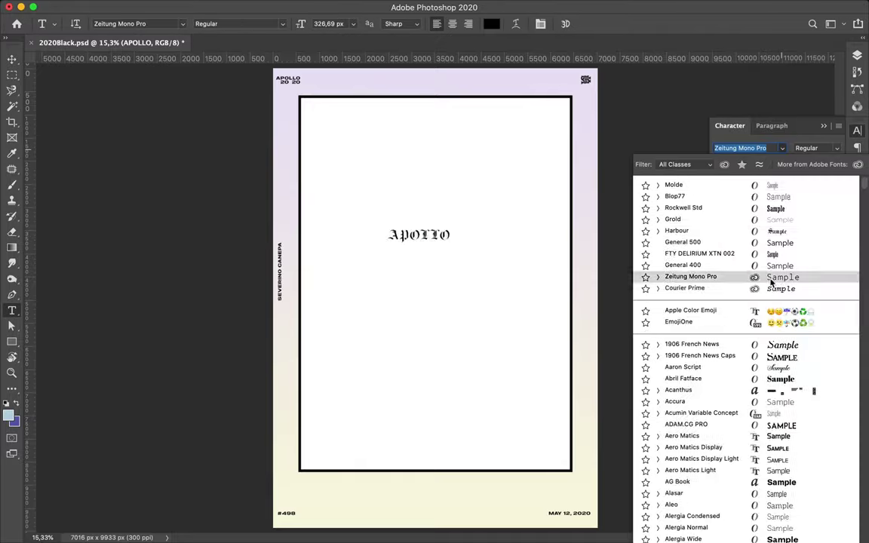
{"action": "scroll", "coordinate": [760, 339], "scroll_direction": "down", "scroll_amount": 15}
{"action": "scroll", "coordinate": [760, 363], "scroll_direction": "up", "scroll_amount": 5}
{"action": "scroll", "coordinate": [758, 369], "scroll_direction": "down", "scroll_amount": 15}
{"action": "scroll", "coordinate": [754, 354], "scroll_direction": "down", "scroll_amount": 15}
{"action": "scroll", "coordinate": [751, 347], "scroll_direction": "up", "scroll_amount": 10}
{"action": "left_click", "coordinate": [631, 344]}
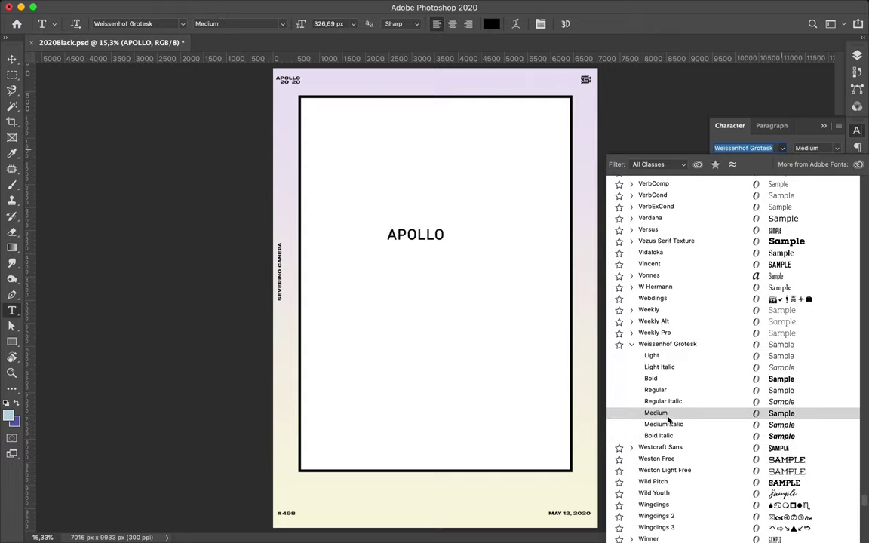
{"action": "left_click", "coordinate": [619, 413]}
{"action": "scroll", "coordinate": [436, 227], "scroll_direction": "up", "scroll_amount": 3}
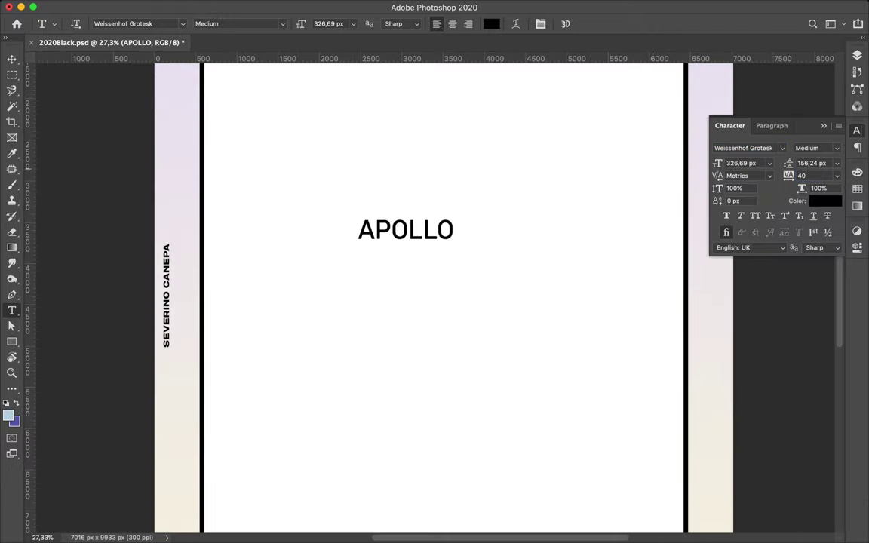
- Move APOLLO up toward the panel top, then duplicate and enlarge it
{"action": "key", "text": "m"}
{"action": "key", "text": "v"}
{"action": "mouse_move", "coordinate": [427, 230]}
{"action": "left_mouse_down"}
{"action": "mouse_move", "coordinate": [468, 244]}
{"action": "mouse_move", "coordinate": [481, 201]}
{"action": "mouse_move", "coordinate": [508, 202]}
{"action": "left_mouse_up"}
{"action": "key", "text": "ctrl+t"}
{"action": "key", "text": "Return"}
{"action": "left_click_drag", "start_coordinate": [443, 181], "coordinate": [359, 191]}
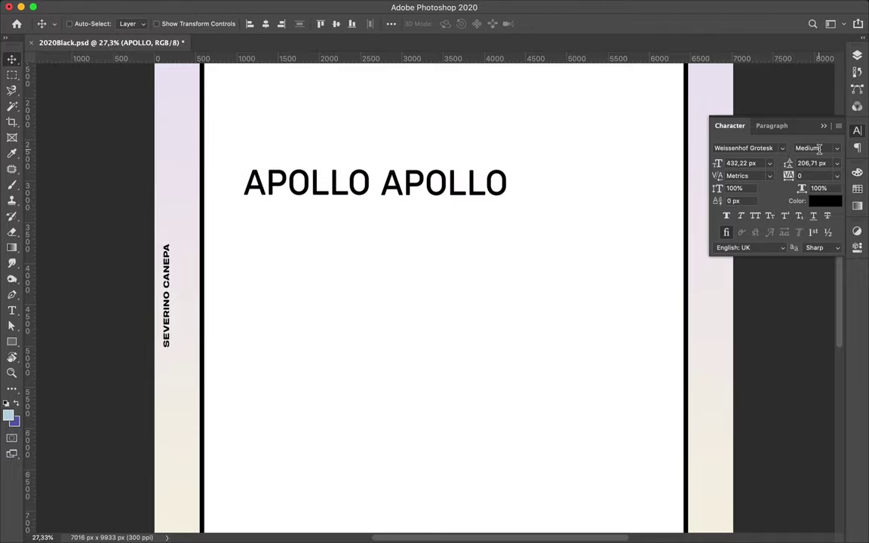
- Apply a compressed Vonnes style to the second APOLLO
{"action": "left_click", "coordinate": [782, 148]}
{"action": "scroll", "coordinate": [766, 279], "scroll_direction": "down", "scroll_amount": 10}
{"action": "scroll", "coordinate": [766, 279], "scroll_direction": "down", "scroll_amount": 10}
{"action": "scroll", "coordinate": [766, 279], "scroll_direction": "down", "scroll_amount": 10}
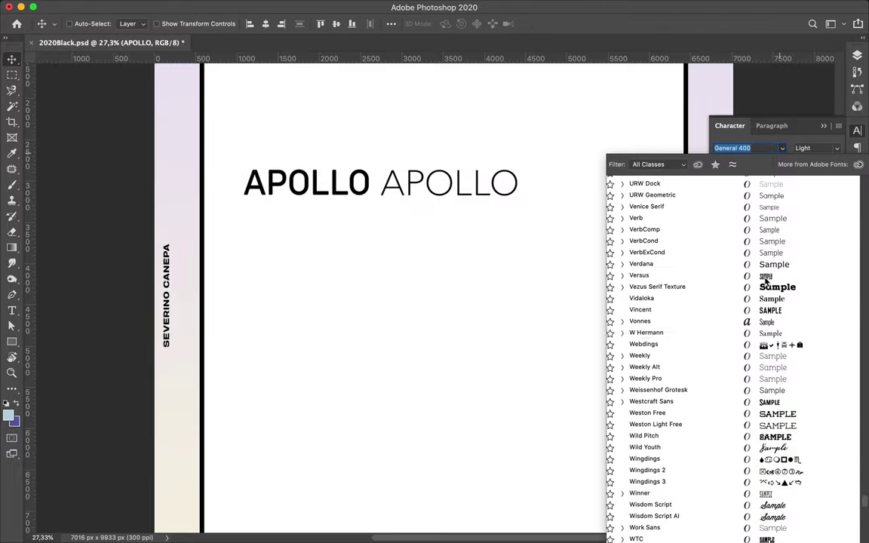
{"action": "left_click", "coordinate": [622, 321]}
{"action": "scroll", "coordinate": [664, 445], "scroll_direction": "down", "scroll_amount": 2}
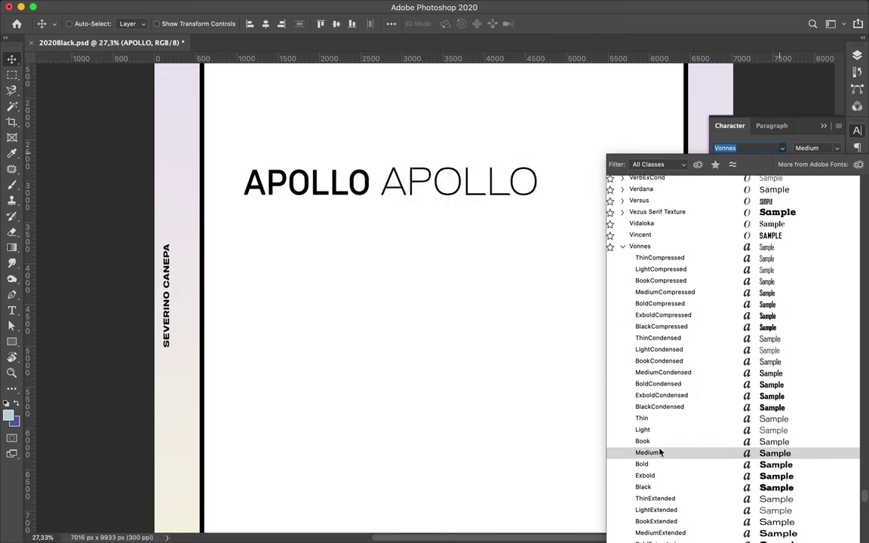
{"action": "scroll", "coordinate": [660, 446], "scroll_direction": "down", "scroll_amount": 2}
{"action": "scroll", "coordinate": [660, 445], "scroll_direction": "up", "scroll_amount": 5}
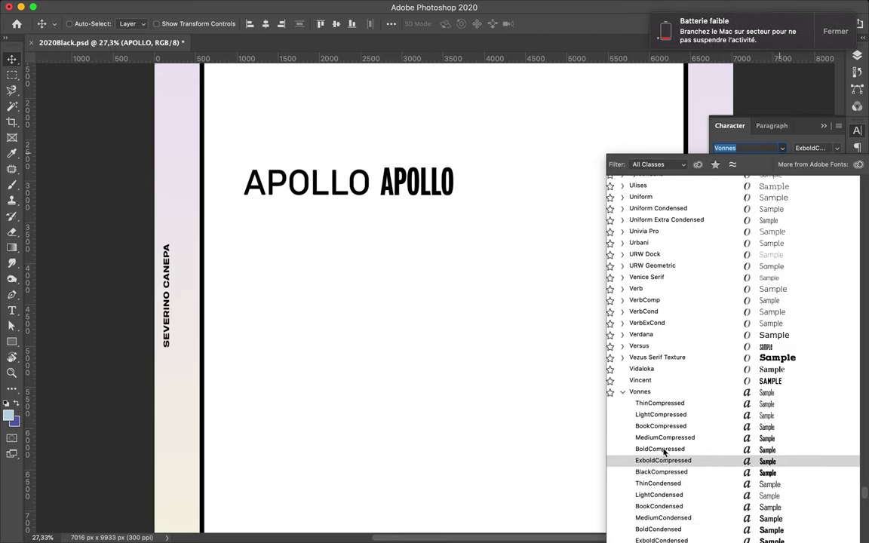
{"action": "left_click", "coordinate": [661, 425]}
- Enlarge the second APOLLO
{"action": "key", "text": "ctrl+t"}
{"action": "left_click_drag", "start_coordinate": [454, 181], "coordinate": [488, 183]}
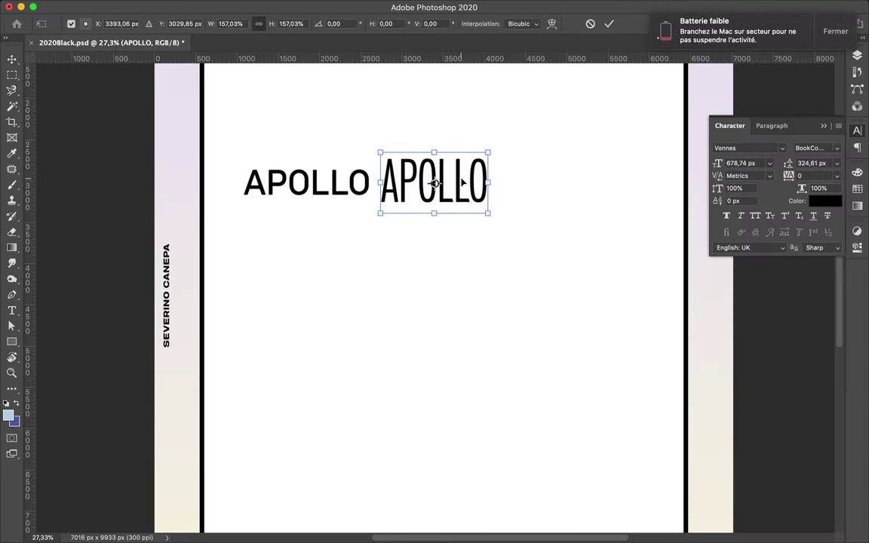
{"action": "key", "text": "Return"}
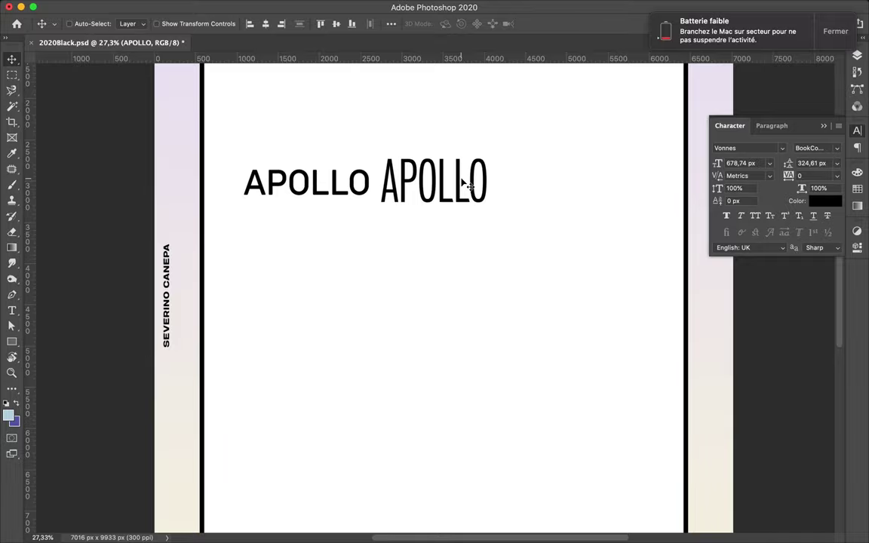
- Set the second APOLLO in Triunfo Condensed DemiBold
{"action": "left_click", "coordinate": [783, 148]}
{"action": "scroll", "coordinate": [744, 289], "scroll_direction": "down", "scroll_amount": 15}
{"action": "scroll", "coordinate": [743, 289], "scroll_direction": "down", "scroll_amount": 5}
{"action": "scroll", "coordinate": [743, 290], "scroll_direction": "down", "scroll_amount": 10}
{"action": "scroll", "coordinate": [743, 290], "scroll_direction": "down", "scroll_amount": 5}
{"action": "scroll", "coordinate": [744, 287], "scroll_direction": "up", "scroll_amount": 2}
{"action": "scroll", "coordinate": [745, 286], "scroll_direction": "up", "scroll_amount": 3}
{"action": "scroll", "coordinate": [731, 252], "scroll_direction": "up", "scroll_amount": 4}
{"action": "scroll", "coordinate": [728, 272], "scroll_direction": "up", "scroll_amount": 2}
{"action": "scroll", "coordinate": [725, 273], "scroll_direction": "up", "scroll_amount": 2}
{"action": "left_click", "coordinate": [632, 270]}
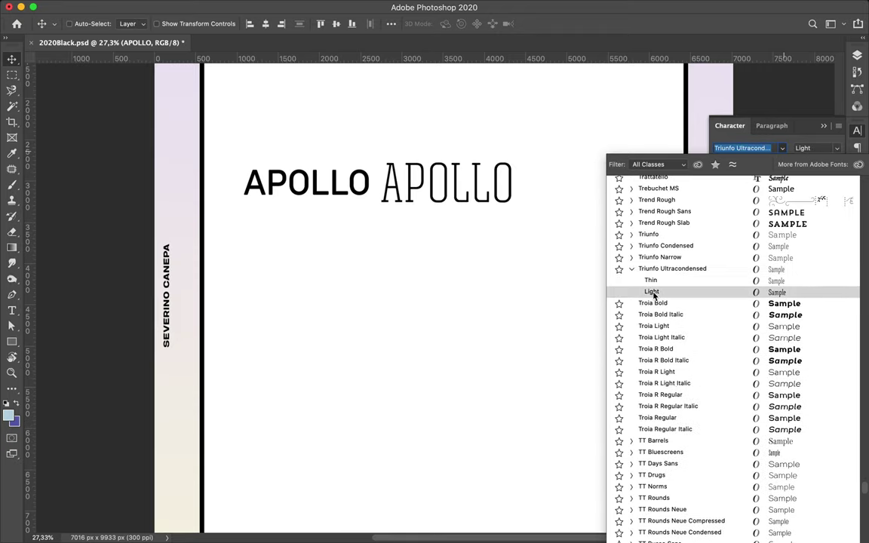
{"action": "left_click", "coordinate": [631, 257]}
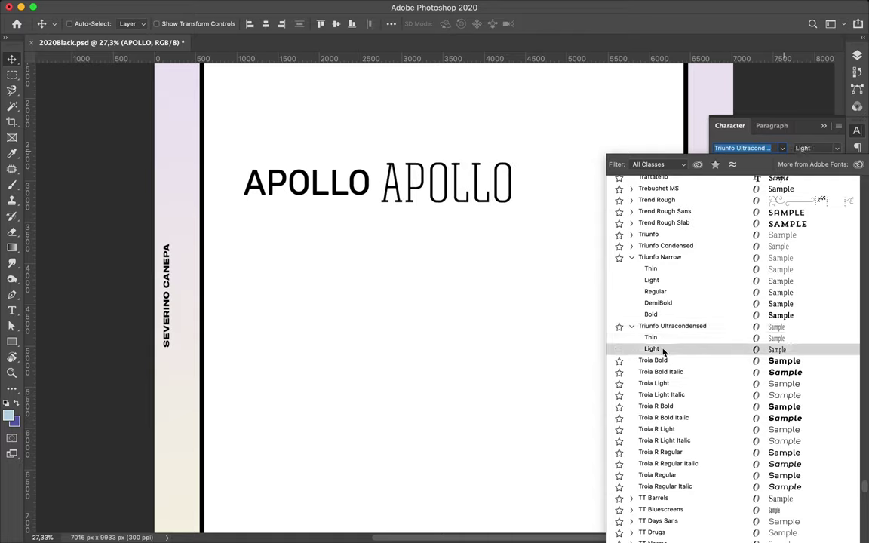
{"action": "left_click", "coordinate": [632, 246]}
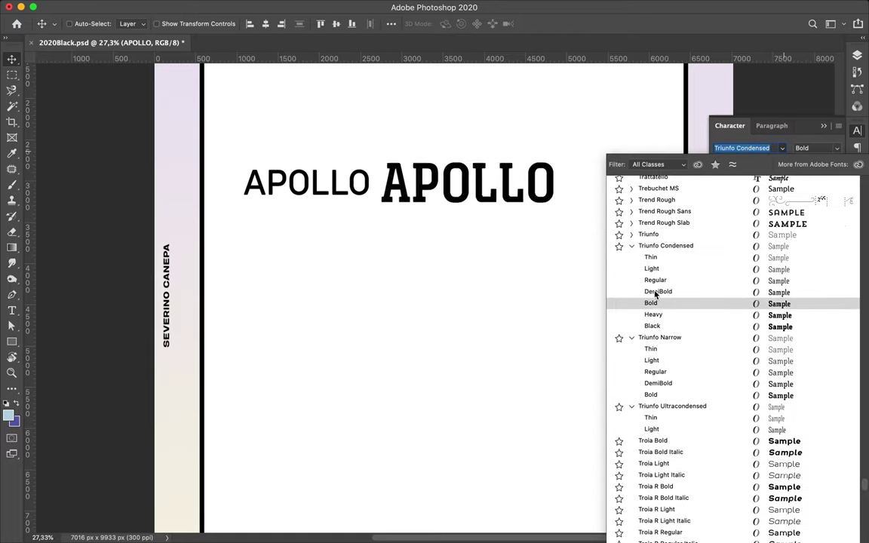
{"action": "left_click", "coordinate": [656, 291]}
- Switch the second APOLLO's font style to Regular
{"action": "scroll", "coordinate": [483, 198], "scroll_direction": "down", "scroll_amount": 3}
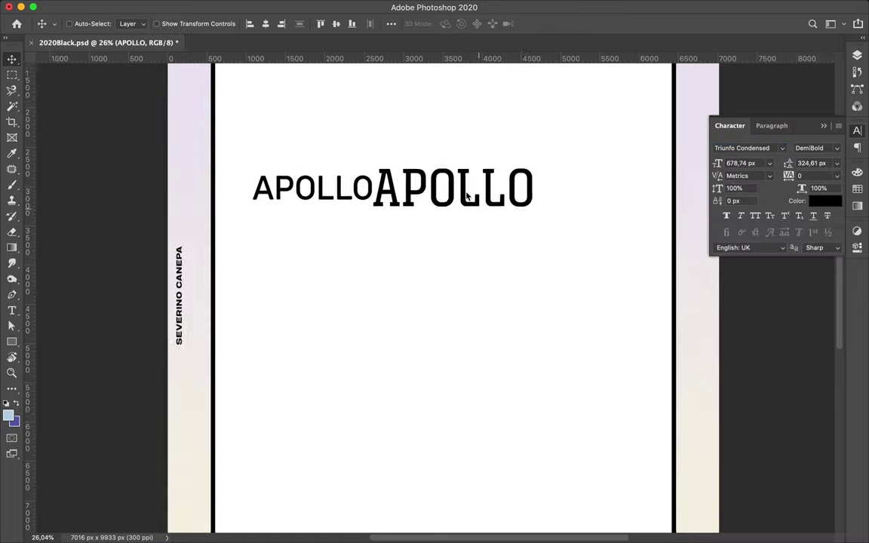
{"action": "left_click", "coordinate": [807, 148]}
{"action": "key", "text": "Up"}
{"action": "key", "text": "Up"}
{"action": "key", "text": "Up"}
{"action": "key", "text": "Up"}
- Shrink the left APOLLO to about 78% and nudge the right APOLLO left
{"action": "key", "text": "ctrl+t"}
{"action": "mouse_move", "coordinate": [381, 276]}
{"action": "left_mouse_down"}
{"action": "mouse_move", "coordinate": [353, 277]}
{"action": "mouse_move", "coordinate": [389, 289]}
{"action": "left_mouse_up"}
{"action": "key", "text": "Return"}
{"action": "key", "text": "m"}
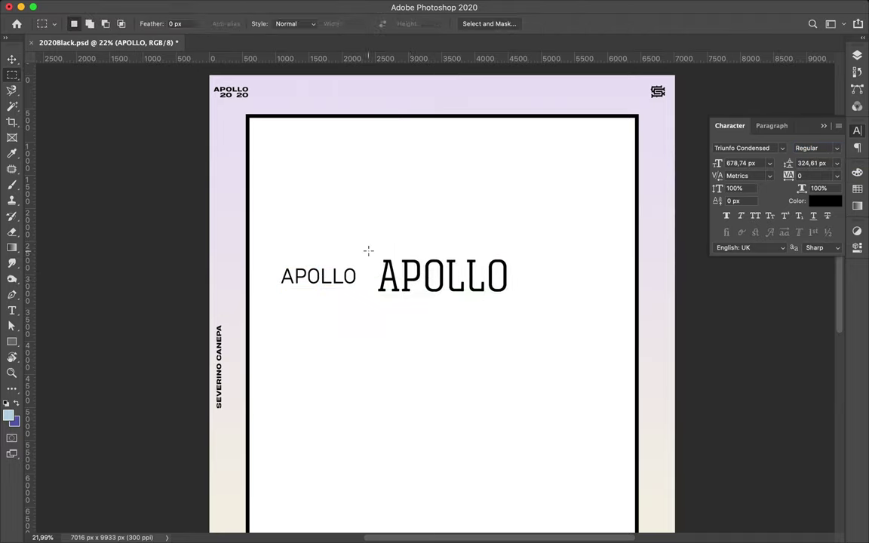
- Draw a white-filled box over the right APOLLO, beneath the text layers
{"action": "key", "text": "u"}
{"action": "left_click_drag", "start_coordinate": [368, 251], "coordinate": [520, 300]}
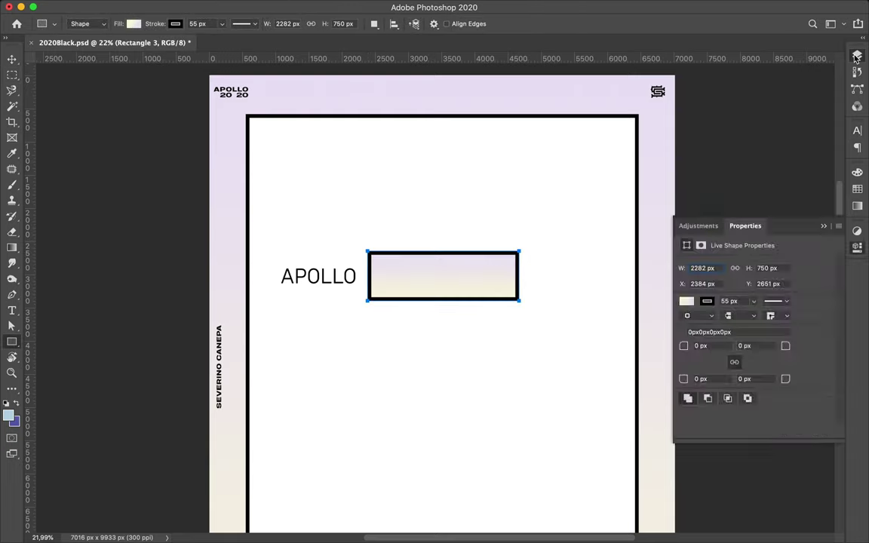
{"action": "left_click", "coordinate": [857, 56]}
{"action": "left_click_drag", "start_coordinate": [776, 287], "coordinate": [777, 317]}
{"action": "left_click", "coordinate": [134, 23]}
{"action": "left_click", "coordinate": [83, 46]}
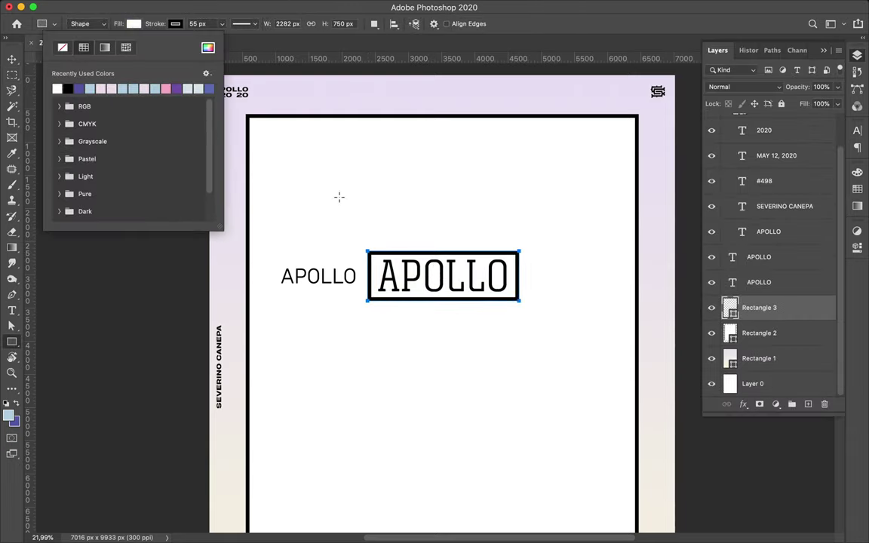
- Try centring the boxed title on the page, undo it, then select the left APOLLO
{"action": "key", "text": "v"}
{"action": "left_click", "coordinate": [443, 275], "text": "shift"}
{"action": "left_click", "coordinate": [336, 24]}
{"action": "key", "text": "ctrl+z"}
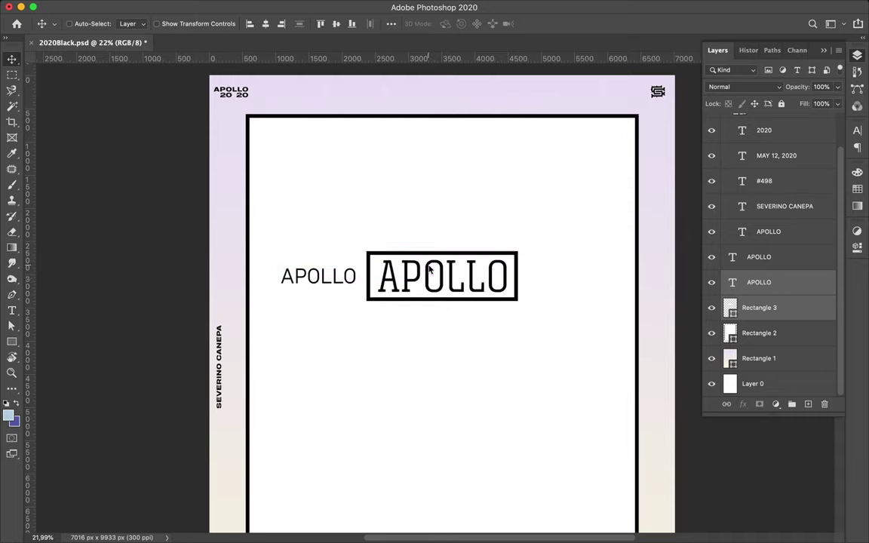
{"action": "left_click", "coordinate": [349, 278], "text": "ctrl"}
- Set the left APOLLO in Bureau Agency Bold
{"action": "left_click", "coordinate": [857, 130]}
{"action": "left_click", "coordinate": [783, 148]}
{"action": "scroll", "coordinate": [755, 298], "scroll_direction": "down", "scroll_amount": 10}
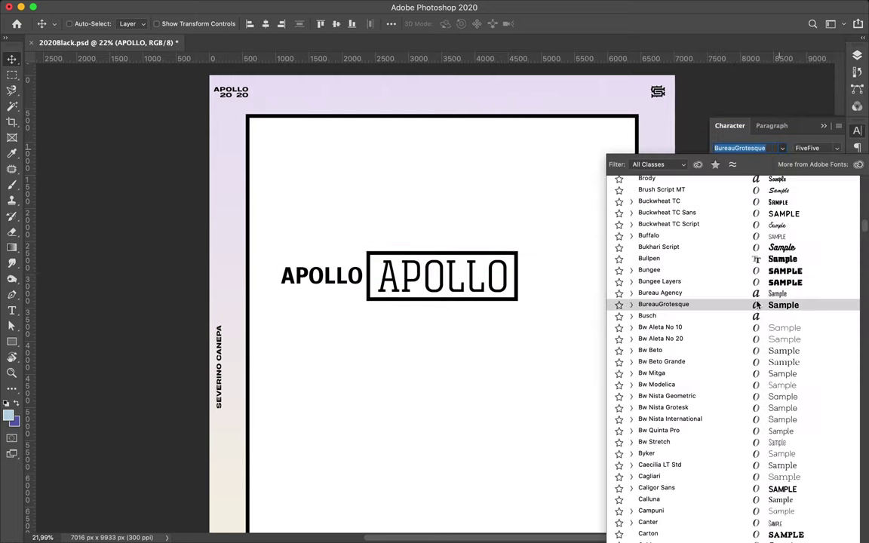
{"action": "left_click", "coordinate": [631, 292]}
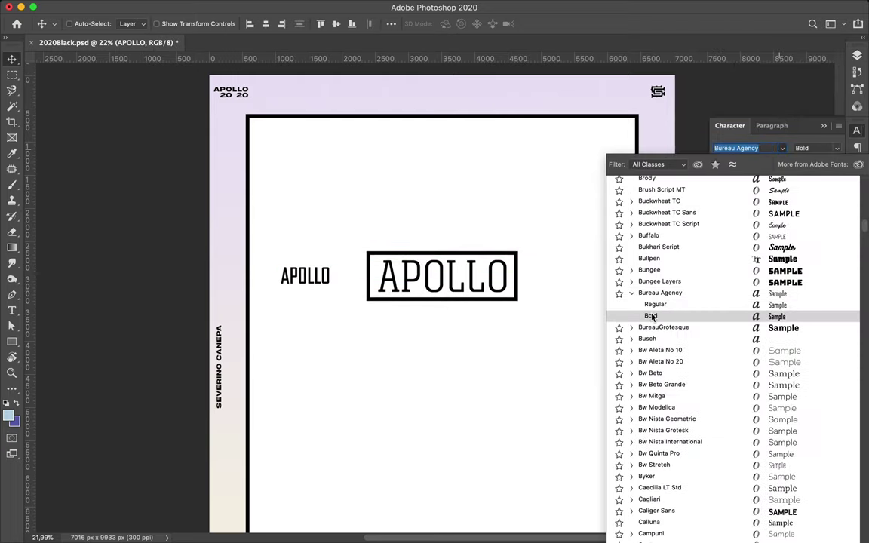
- Place a copy of the APOLLO text below the box in Triunfo Regular
{"action": "key", "text": "Escape"}
{"action": "left_click_drag", "start_coordinate": [446, 261], "coordinate": [370, 318]}
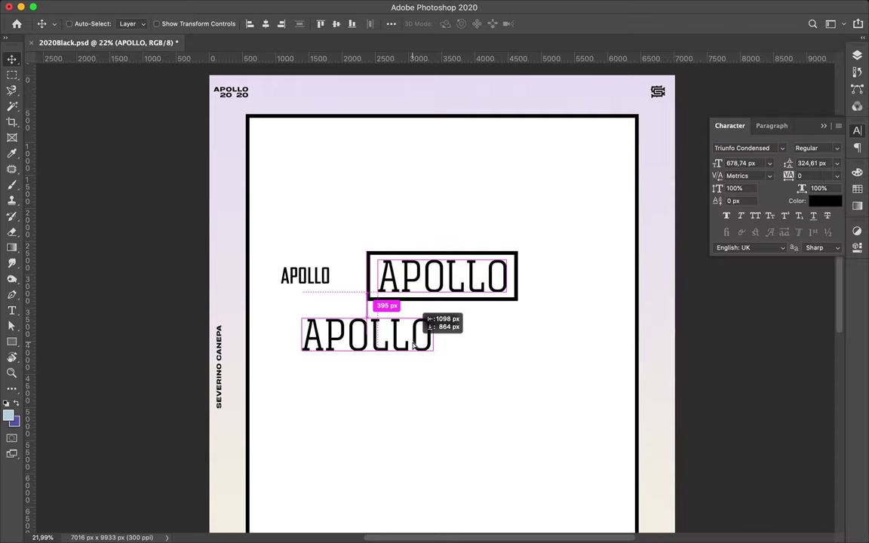
{"action": "left_click", "coordinate": [744, 148]}
{"action": "left_click", "coordinate": [632, 196]}
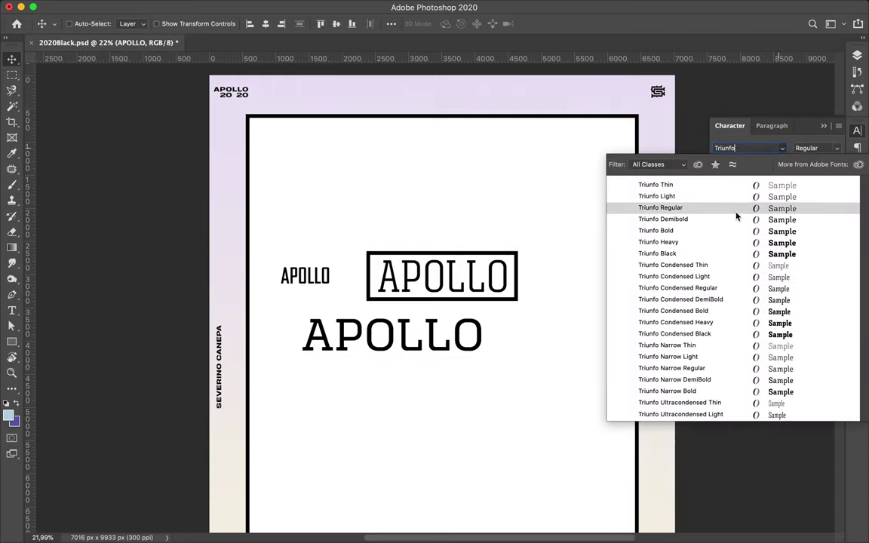
{"action": "left_click", "coordinate": [663, 190]}
- Widen the small APOLLO to fill the box and centre it inside
{"action": "key", "text": "super+t"}
{"action": "mouse_move", "coordinate": [306, 277]}
{"action": "left_mouse_down"}
{"action": "mouse_move", "coordinate": [482, 277]}
{"action": "mouse_move", "coordinate": [483, 298]}
{"action": "left_mouse_up"}
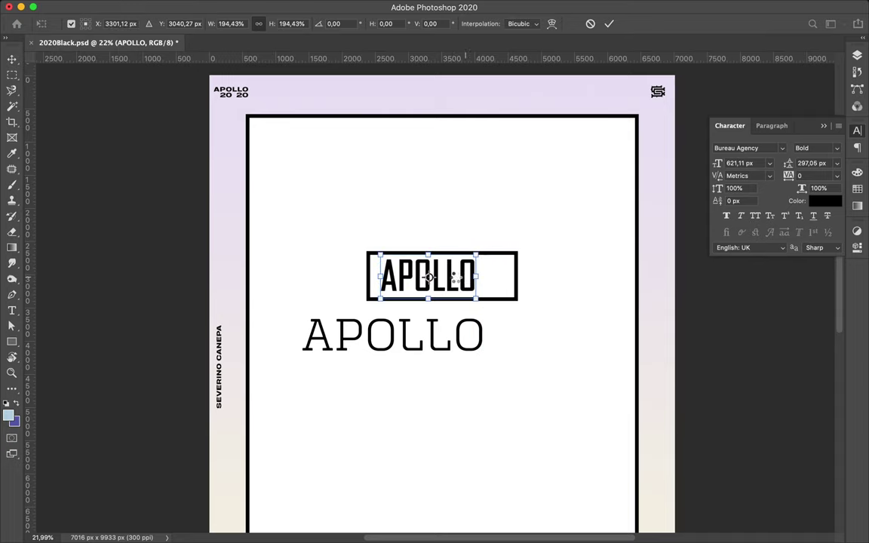
{"action": "key", "text": "Return"}
{"action": "left_click_drag", "start_coordinate": [426, 280], "coordinate": [499, 276]}
- Narrow the box to hug the APOLLO text and shift the boxed title slightly down
{"action": "key", "text": "super+t"}
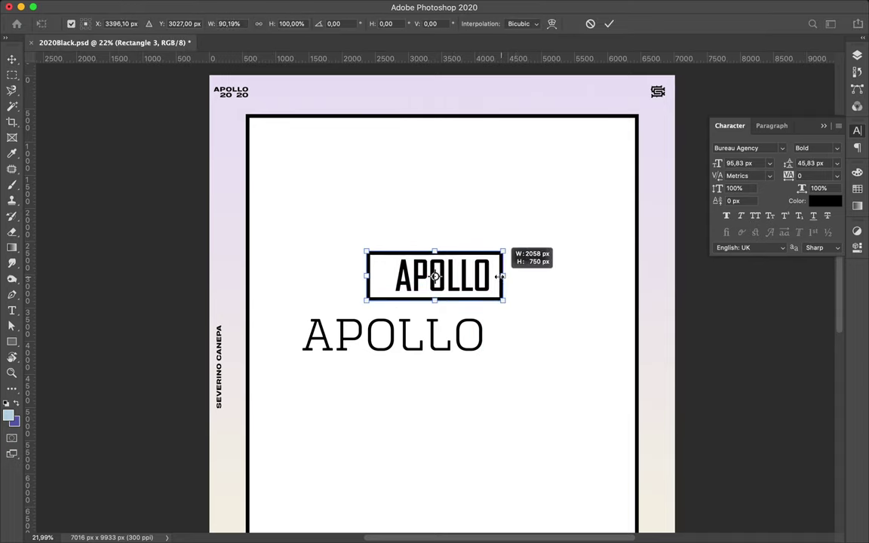
{"action": "left_click_drag", "start_coordinate": [368, 276], "coordinate": [390, 273]}
{"action": "key", "text": "Return"}
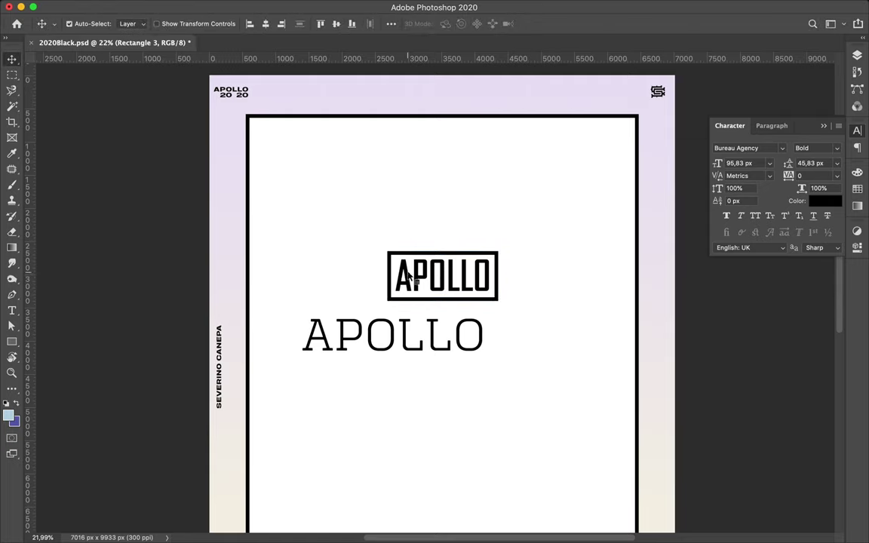
{"action": "mouse_move", "coordinate": [443, 276]}
{"action": "left_mouse_down"}
{"action": "mouse_move", "coordinate": [444, 404]}
{"action": "mouse_move", "coordinate": [443, 280]}
{"action": "left_mouse_up"}
- Shrink the serif APOLLO below to about half width
{"action": "left_click", "coordinate": [392, 336], "text": "super"}
{"action": "key", "text": "super+t"}
{"action": "mouse_move", "coordinate": [485, 336]}
{"action": "left_mouse_down"}
{"action": "mouse_move", "coordinate": [387, 335]}
{"action": "mouse_move", "coordinate": [374, 349]}
{"action": "mouse_move", "coordinate": [359, 340]}
{"action": "left_mouse_up"}
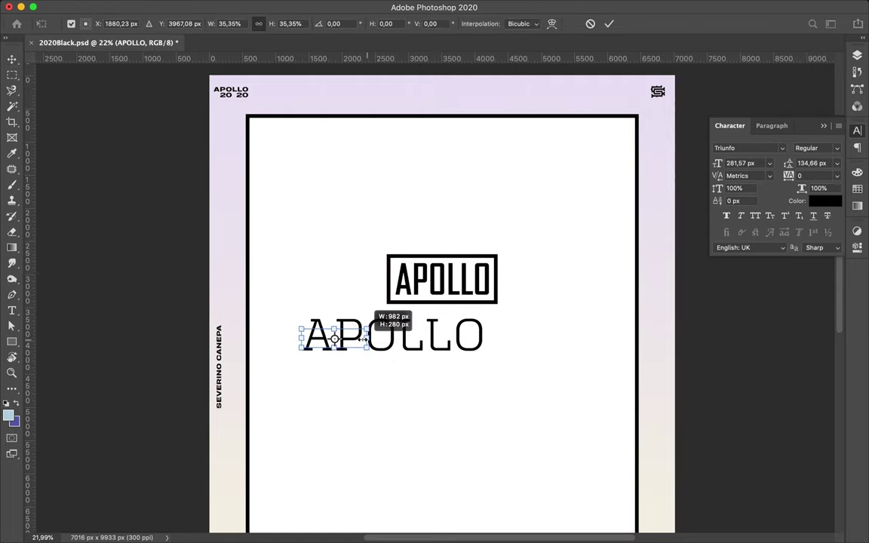
{"action": "key", "text": "Return"}
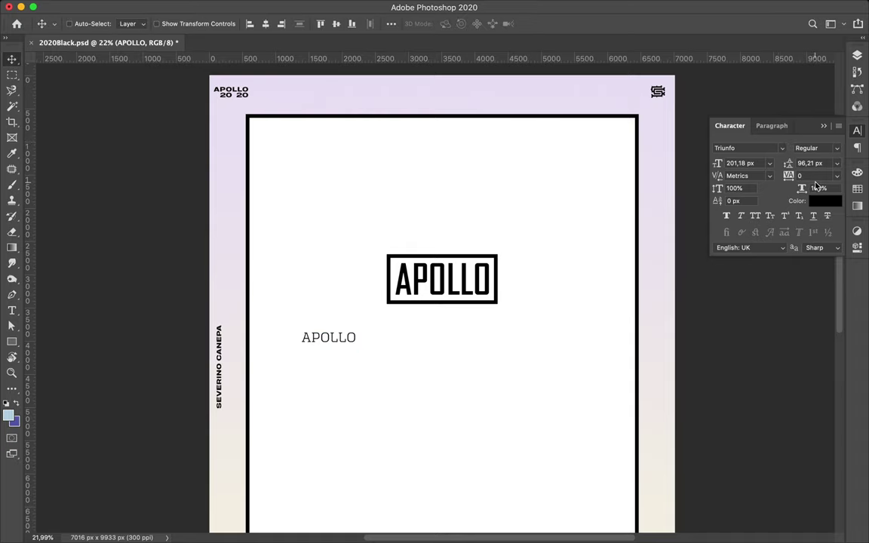
- Give the serif APOLLO tracking 60 and Demibold weight
{"action": "type", "text": "12060"}
{"action": "key", "text": "Return"}
{"action": "left_click", "coordinate": [809, 147]}
{"action": "key", "text": "Down"}
- Place the serif APOLLO left of the title, copy it to the right, and group both
{"action": "left_click_drag", "start_coordinate": [352, 341], "coordinate": [336, 284]}
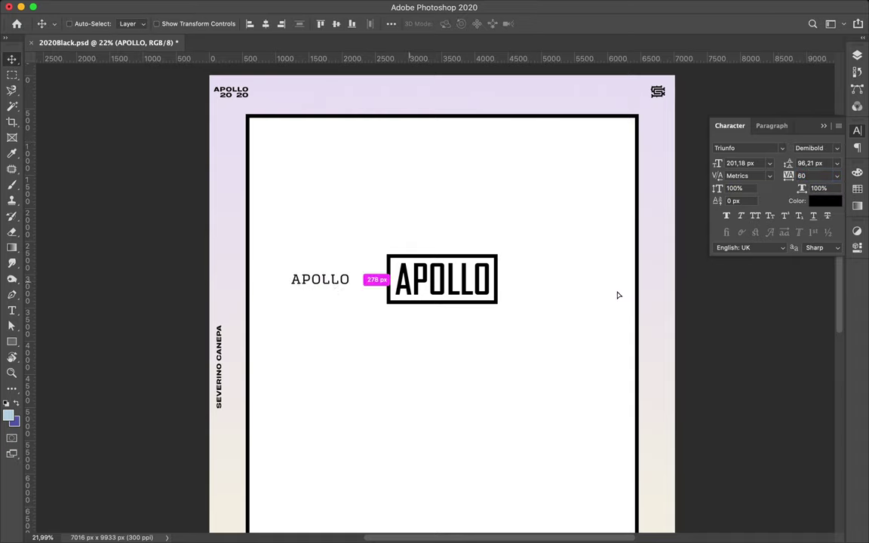
{"action": "left_click_drag", "start_coordinate": [618, 295], "coordinate": [856, 295]}
{"action": "left_click", "coordinate": [858, 55]}
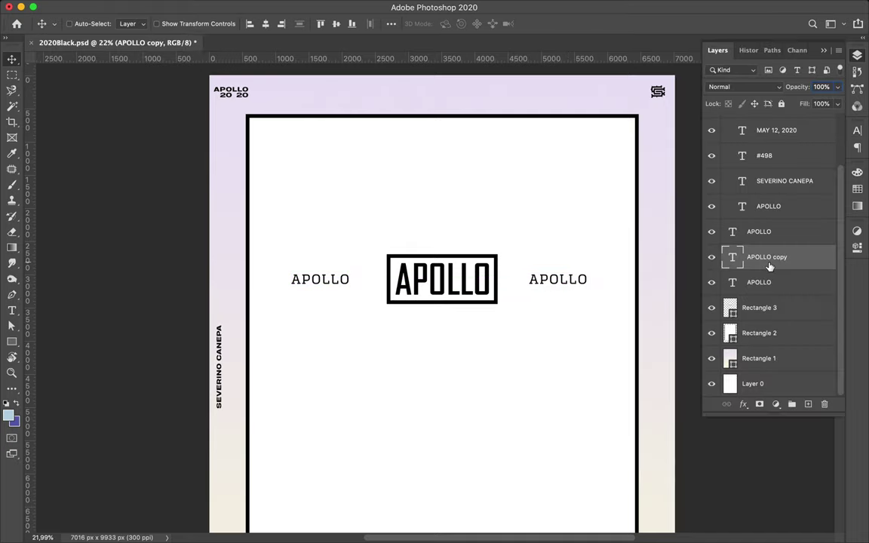
{"action": "left_click", "coordinate": [750, 283], "text": "shift"}
{"action": "key", "text": "ctrl+g"}
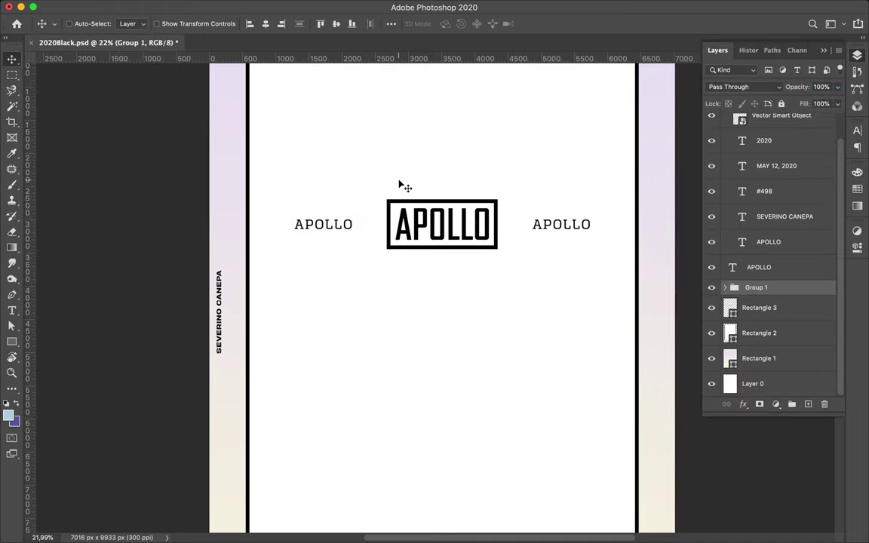
- Copy the title frame to the poster's top, bottom, left and right edges
{"action": "scroll", "coordinate": [401, 184], "scroll_direction": "down", "scroll_amount": 2}
{"action": "left_click", "coordinate": [434, 220], "text": "ctrl"}
{"action": "left_click_drag", "start_coordinate": [435, 219], "coordinate": [435, 134]}
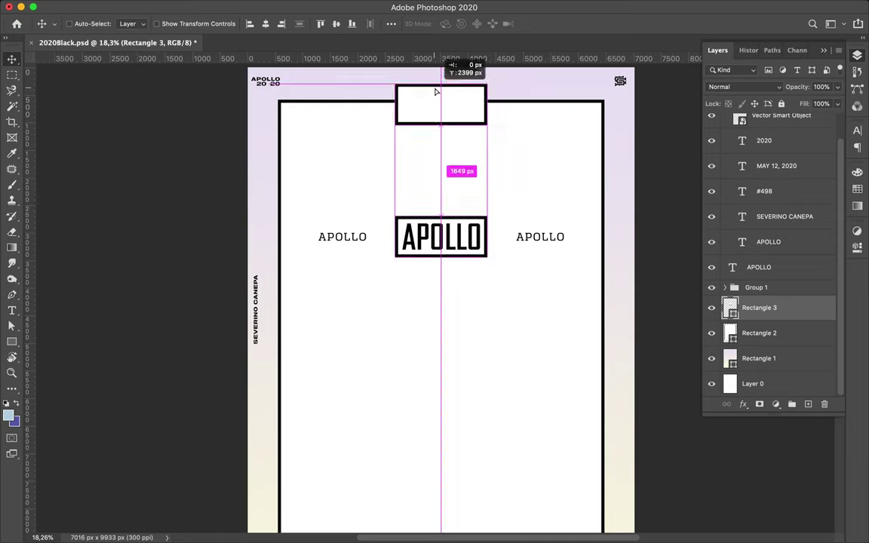
{"action": "scroll", "coordinate": [437, 130], "scroll_direction": "down", "scroll_amount": 1}
{"action": "scroll", "coordinate": [437, 131], "scroll_direction": "down", "scroll_amount": 1}
{"action": "left_click_drag", "start_coordinate": [462, 79], "coordinate": [461, 513]}
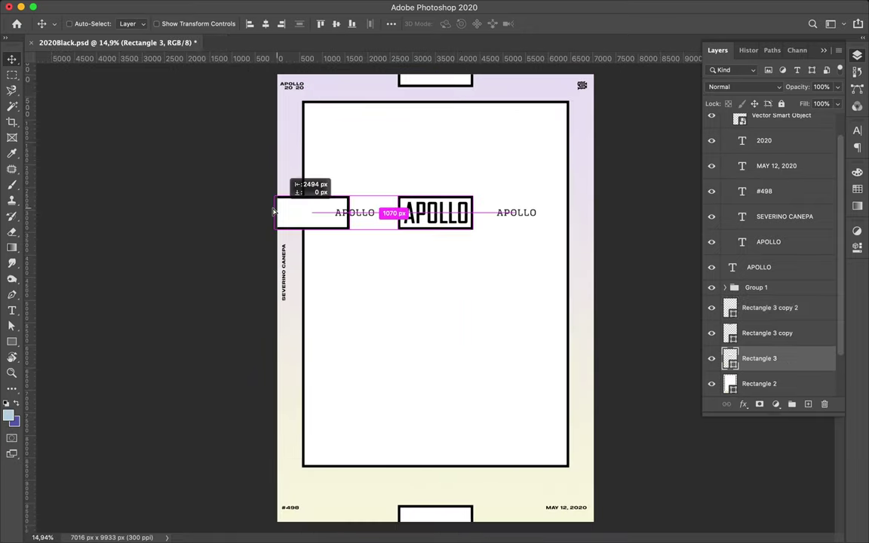
{"action": "left_click_drag", "start_coordinate": [405, 215], "coordinate": [222, 215]}
{"action": "left_click_drag", "start_coordinate": [462, 213], "coordinate": [645, 190]}
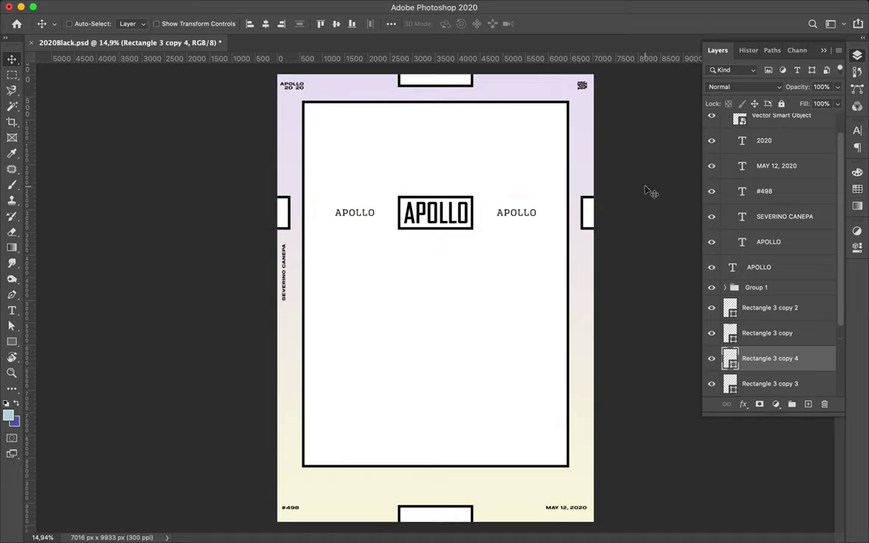
- Draw a large gradient-filled rectangle below the title
{"action": "key", "text": "u"}
{"action": "left_click_drag", "start_coordinate": [317, 239], "coordinate": [557, 453]}
{"action": "left_click", "coordinate": [133, 23]}
{"action": "left_click", "coordinate": [105, 47]}
- Centre the gradient panel on the poster and stretch the side edge frames much taller
{"action": "key", "text": "v"}
{"action": "left_click", "coordinate": [266, 23]}
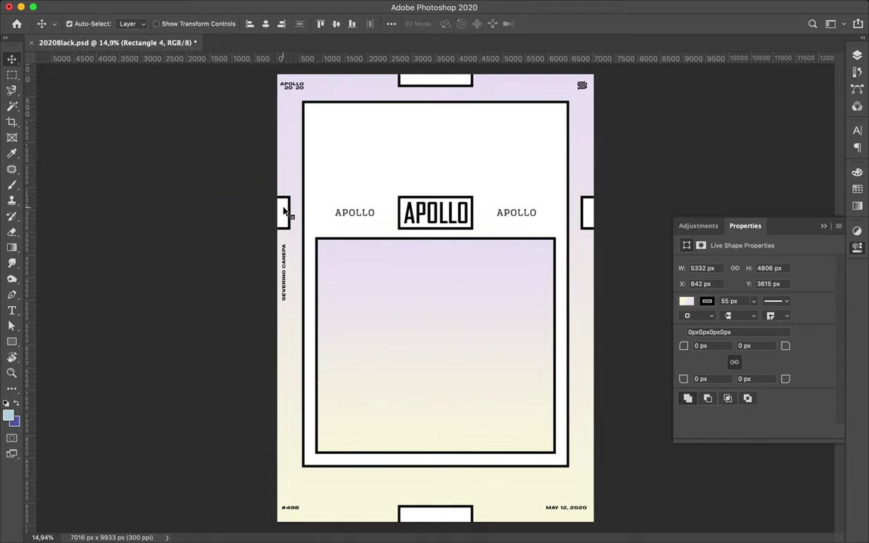
{"action": "key", "text": "ctrl+t"}
{"action": "left_click_drag", "start_coordinate": [435, 198], "coordinate": [436, 102]}
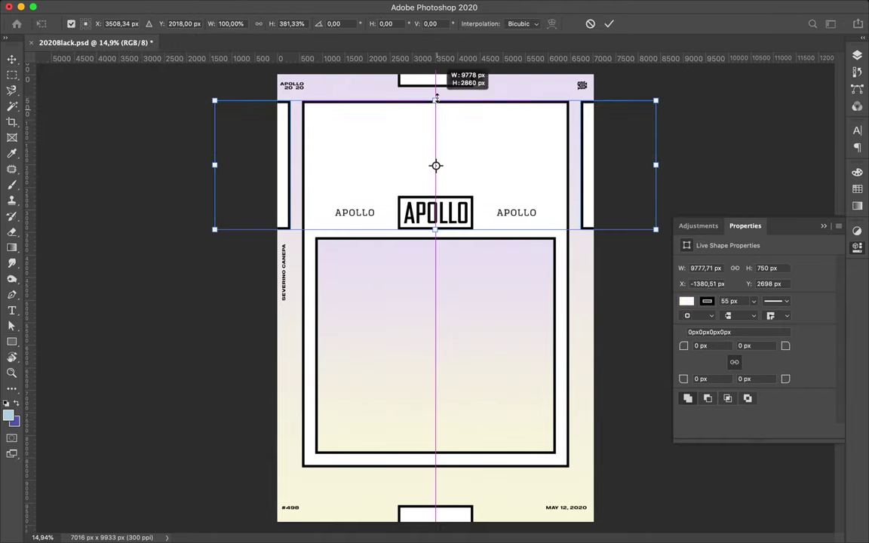
{"action": "key", "text": "Return"}
- Narrow the left and right side bars, then save the poster
{"action": "key", "text": "ctrl+t"}
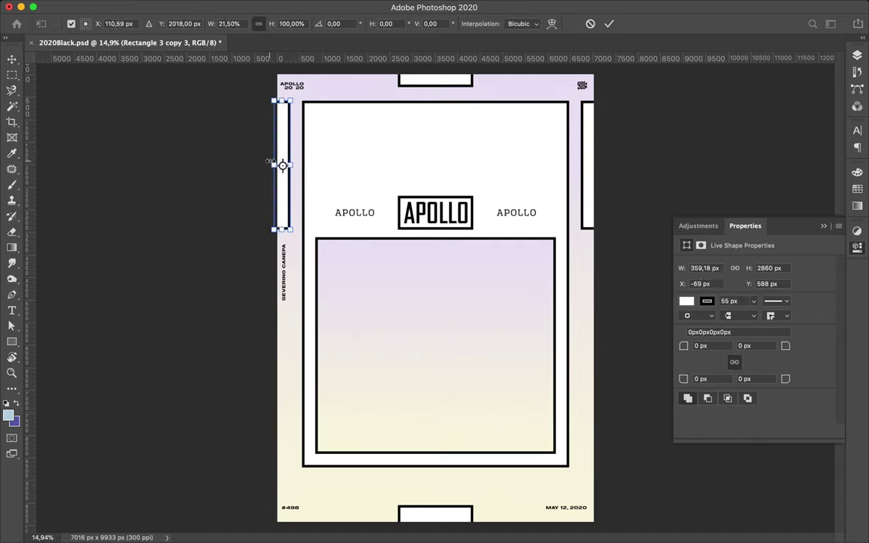
{"action": "key", "text": "Return"}
{"action": "left_click_drag", "start_coordinate": [285, 175], "coordinate": [589, 143]}
{"action": "key", "text": "ctrl+t"}
{"action": "left_click_drag", "start_coordinate": [655, 164], "coordinate": [608, 165]}
{"action": "key", "text": "Return"}
{"action": "key", "text": "ctrl+s"}
- Duplicate the large panel upward and shrink the copy into a short top panel
{"action": "key", "text": "ctrl"}
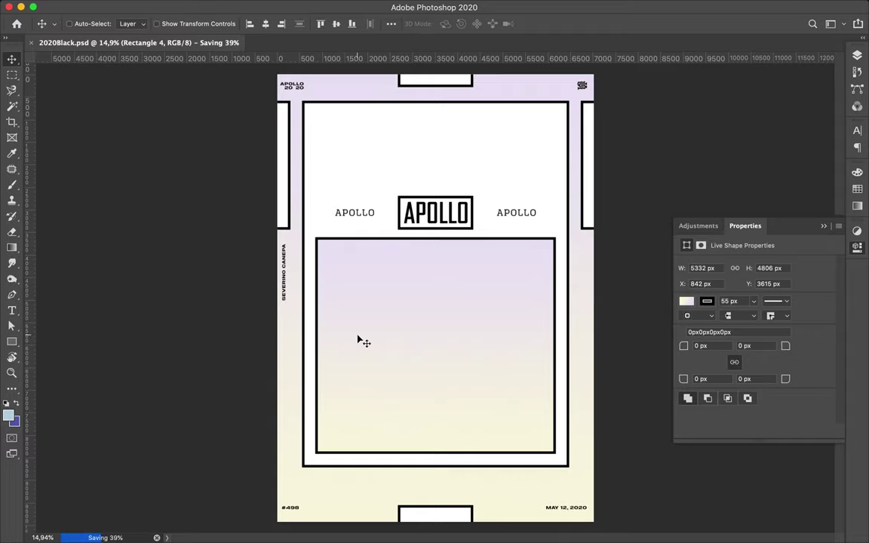
{"action": "left_click_drag", "start_coordinate": [407, 350], "coordinate": [408, 223]}
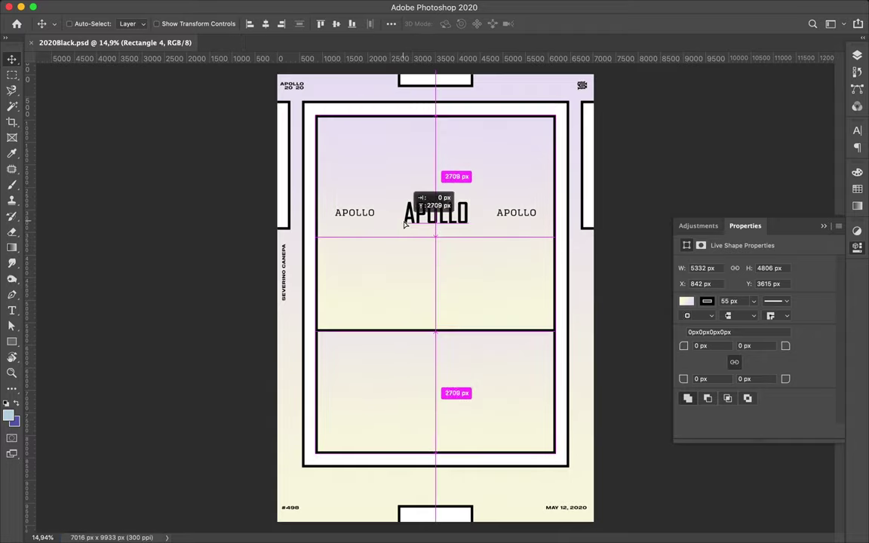
{"action": "key", "text": "ctrl+t"}
{"action": "left_click_drag", "start_coordinate": [437, 334], "coordinate": [436, 189]}
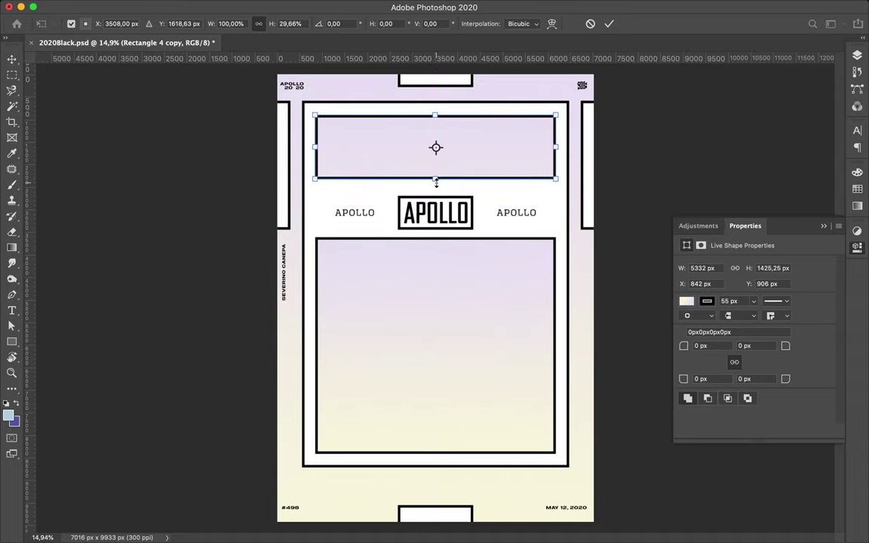
{"action": "key", "text": "Return"}
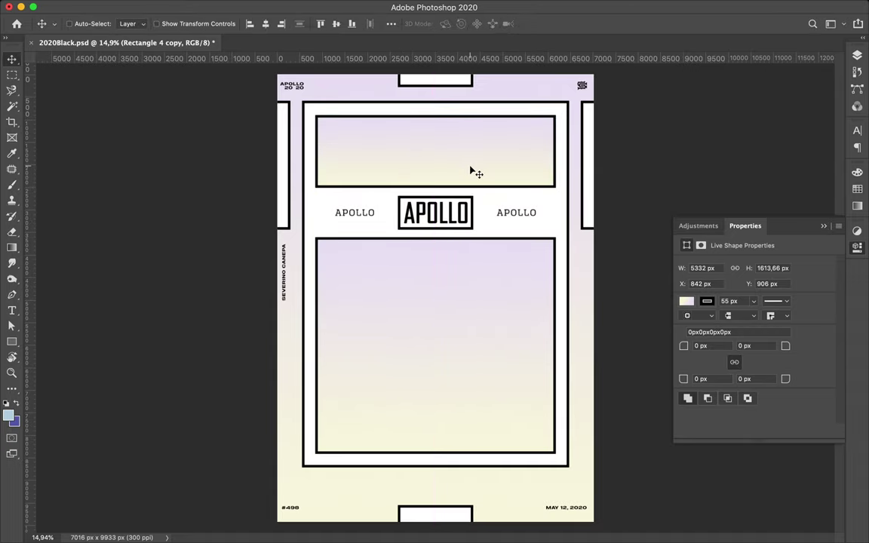
{"action": "left_click", "coordinate": [452, 213]}
- Copy the APOLLO title below and above the title band, lining the upper copy up
{"action": "key", "text": "m"}
{"action": "left_click_drag", "start_coordinate": [446, 228], "coordinate": [440, 238]}
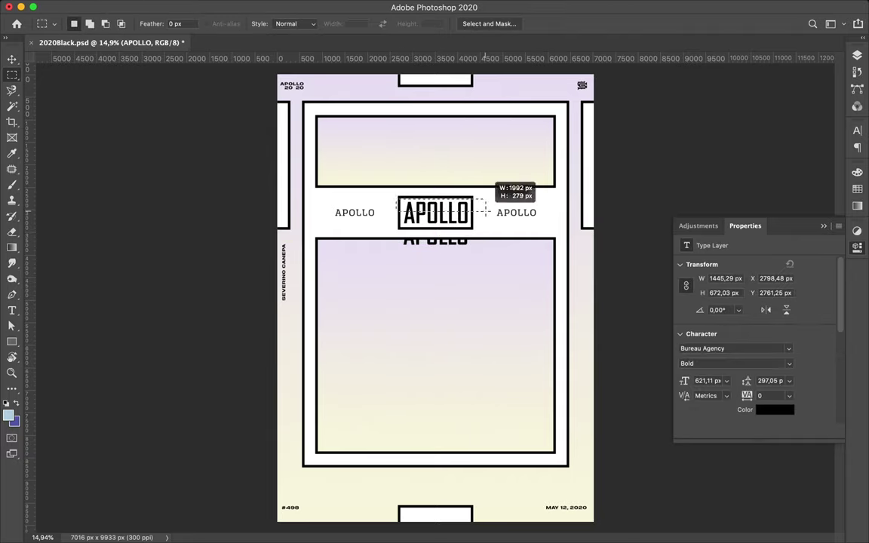
{"action": "left_click_drag", "start_coordinate": [440, 215], "coordinate": [435, 185]}
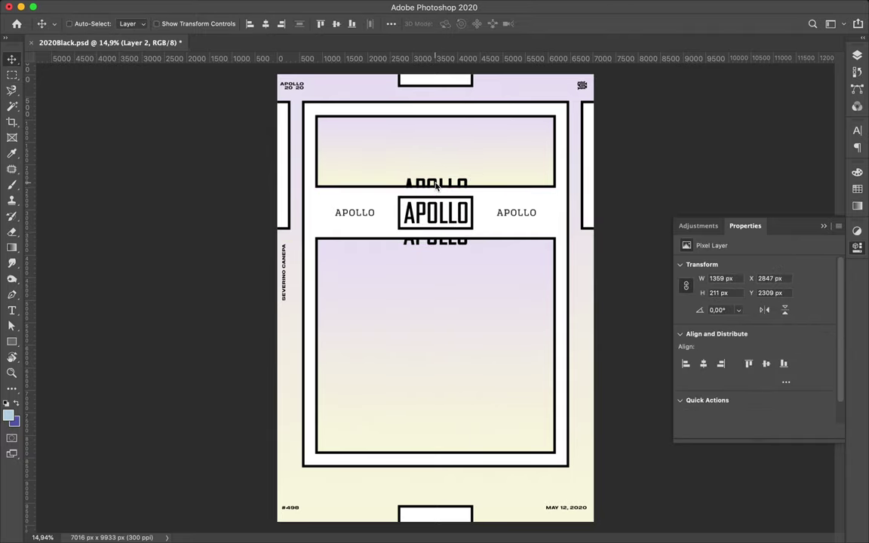
{"action": "scroll", "coordinate": [436, 186], "scroll_direction": "up", "scroll_amount": 5}
{"action": "left_click_drag", "start_coordinate": [436, 186], "coordinate": [418, 158]}
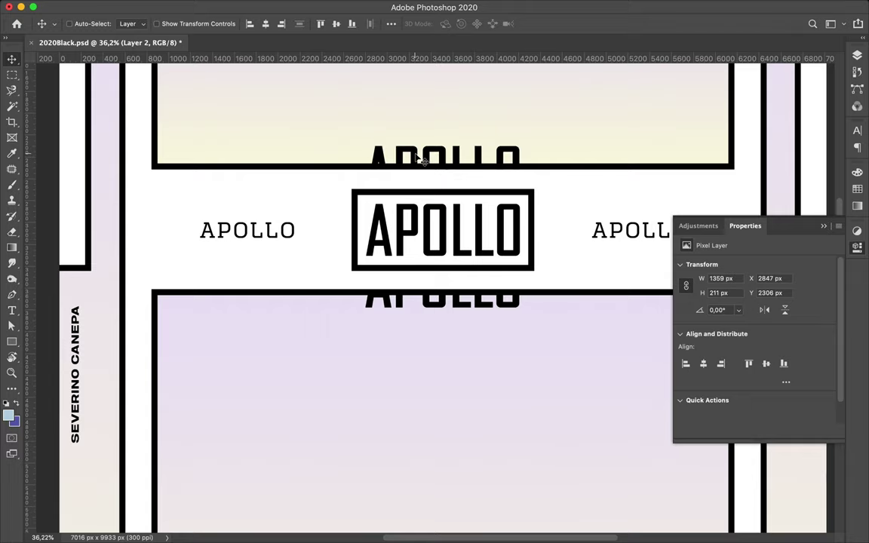
{"action": "scroll", "coordinate": [418, 160], "scroll_direction": "down", "scroll_amount": 2}
{"action": "scroll", "coordinate": [419, 162], "scroll_direction": "down", "scroll_amount": 2}
- Place further APOLLO copies inside the top and bottom edge frames
{"action": "left_click_drag", "start_coordinate": [408, 206], "coordinate": [445, 107]}
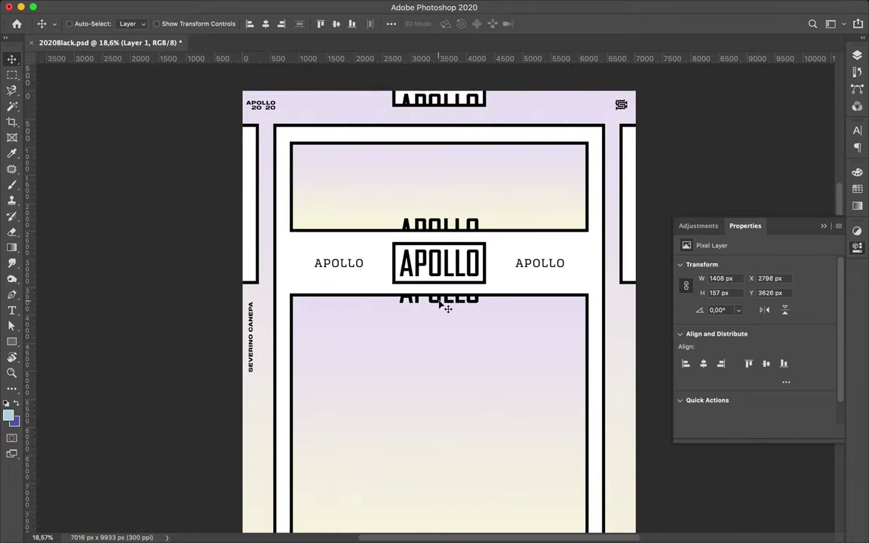
{"action": "scroll", "coordinate": [445, 308], "scroll_direction": "down", "scroll_amount": 2}
{"action": "left_click_drag", "start_coordinate": [445, 308], "coordinate": [439, 509]}
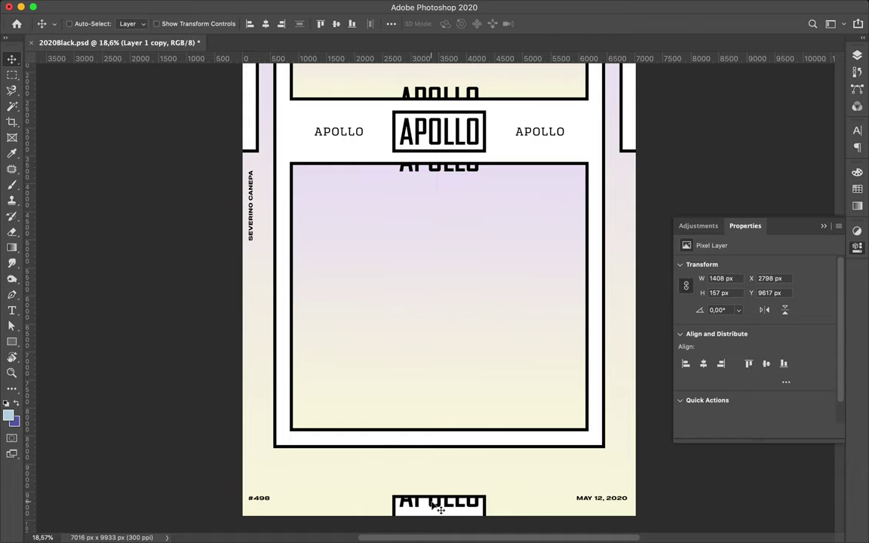
{"action": "scroll", "coordinate": [440, 510], "scroll_direction": "up", "scroll_amount": 3}
{"action": "scroll", "coordinate": [382, 237], "scroll_direction": "down", "scroll_amount": 2}
{"action": "scroll", "coordinate": [382, 238], "scroll_direction": "up", "scroll_amount": 2}
- Select the poster's large outer frame
{"action": "key", "text": "super"}
{"action": "left_click", "coordinate": [344, 343], "text": "super"}
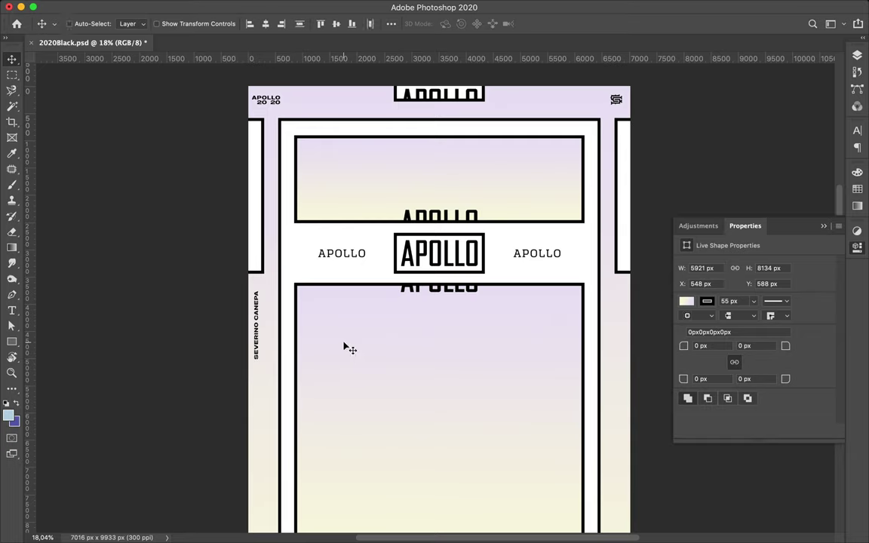
{"action": "scroll", "coordinate": [344, 347], "scroll_direction": "down", "scroll_amount": 2}
- Draw an ellipse, enlarge it to a 4120 px circle and centre it in the lower panel
{"action": "right_click", "coordinate": [12, 342]}
{"action": "left_click", "coordinate": [76, 361]}
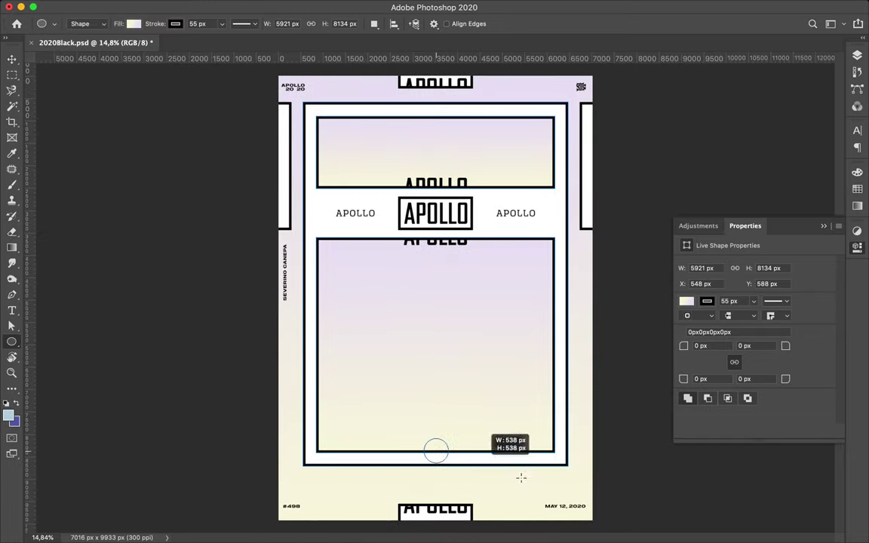
{"action": "left_click_drag", "start_coordinate": [479, 461], "coordinate": [527, 542]}
{"action": "key", "text": "super+t"}
{"action": "mouse_move", "coordinate": [527, 451]}
{"action": "left_mouse_down"}
{"action": "mouse_move", "coordinate": [608, 451]}
{"action": "mouse_move", "coordinate": [572, 434]}
{"action": "left_mouse_up"}
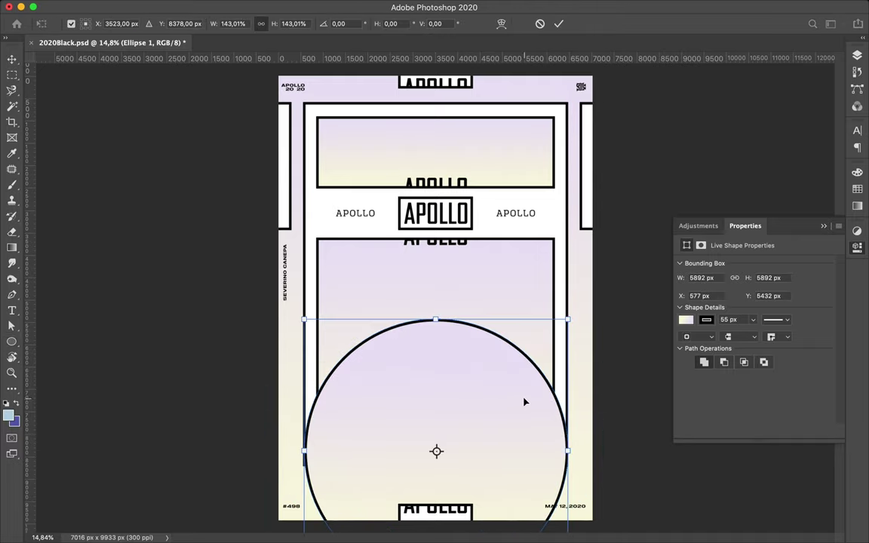
{"action": "mouse_move", "coordinate": [388, 417]}
{"action": "left_mouse_down"}
{"action": "mouse_move", "coordinate": [413, 428]}
{"action": "mouse_move", "coordinate": [413, 418]}
{"action": "left_mouse_up"}
{"action": "key", "text": "Return"}
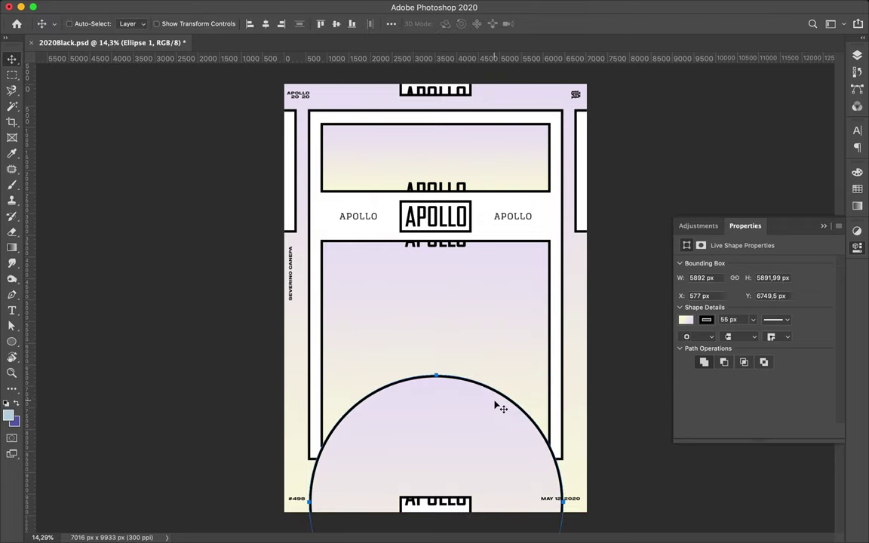
{"action": "key", "text": "ctrl+z"}
{"action": "key", "text": "ctrl+z"}
{"action": "key", "text": "ctrl+z"}
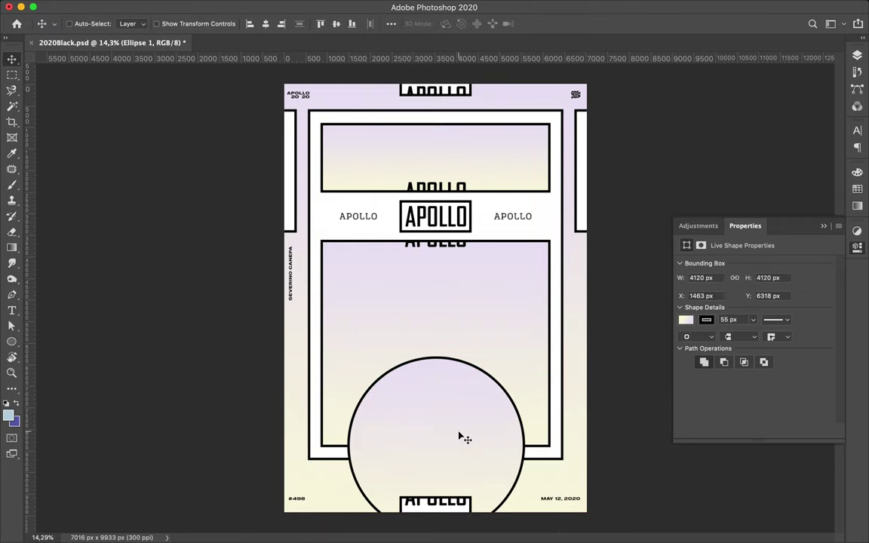
{"action": "left_click_drag", "start_coordinate": [458, 331], "coordinate": [458, 332]}
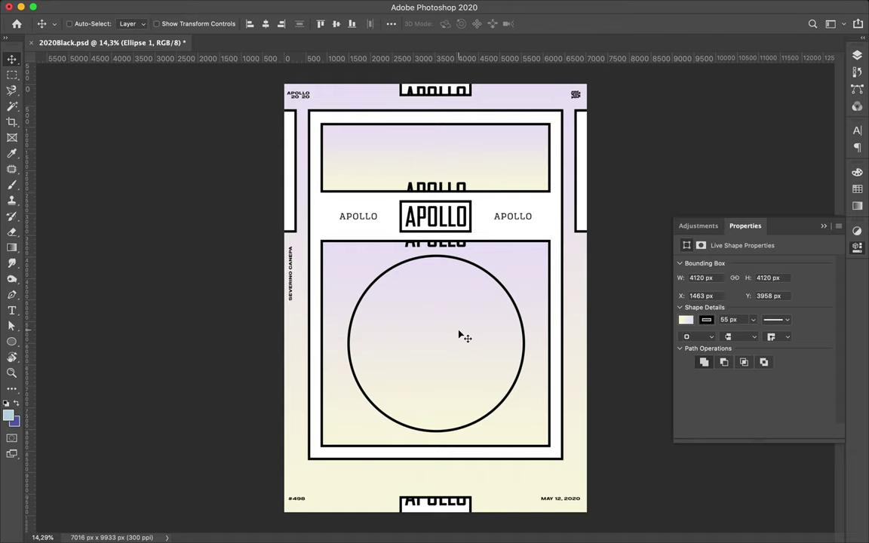
{"action": "scroll", "coordinate": [361, 283], "scroll_direction": "up", "scroll_amount": 3}
- Draw a white-filled 256 px square in the panel's top-left corner and copy it to the other corners
{"action": "key", "text": "m"}
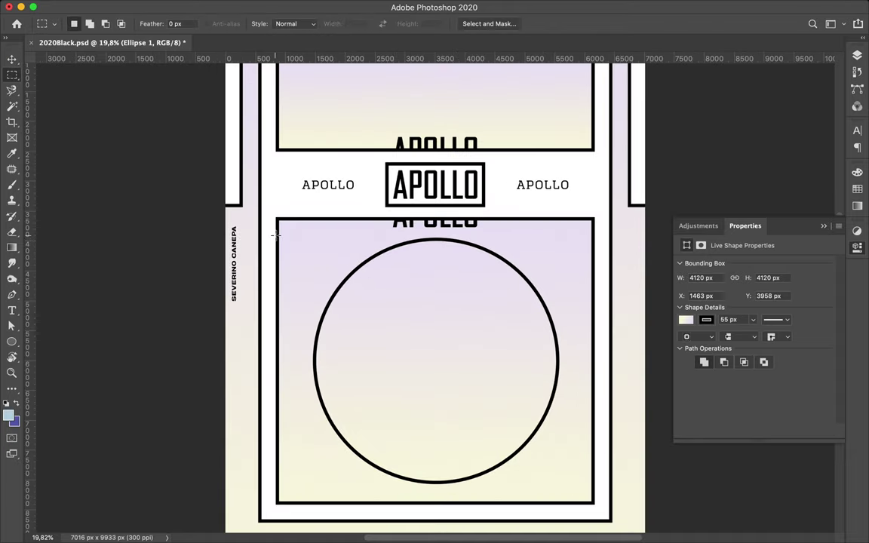
{"action": "key", "text": "u"}
{"action": "right_click", "coordinate": [12, 341]}
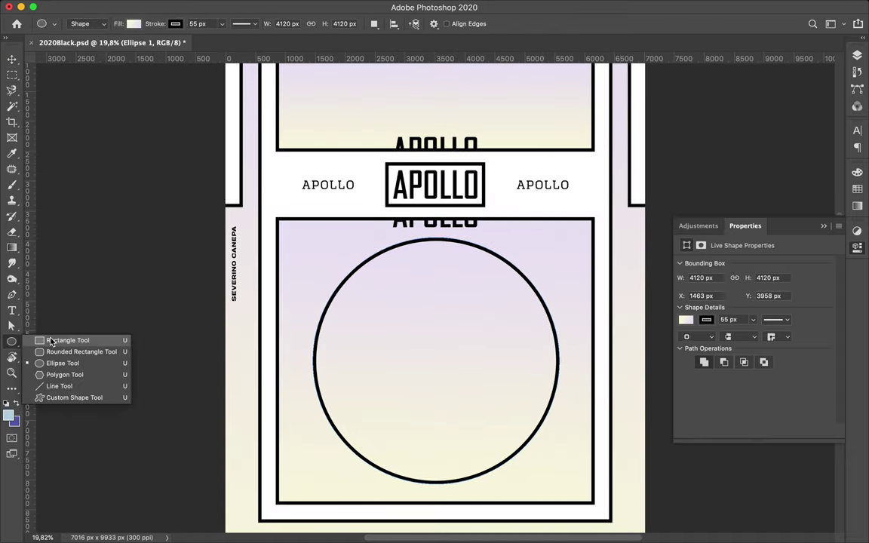
{"action": "left_click", "coordinate": [51, 342]}
{"action": "left_click_drag", "start_coordinate": [284, 228], "coordinate": [299, 244]}
{"action": "left_click", "coordinate": [134, 23]}
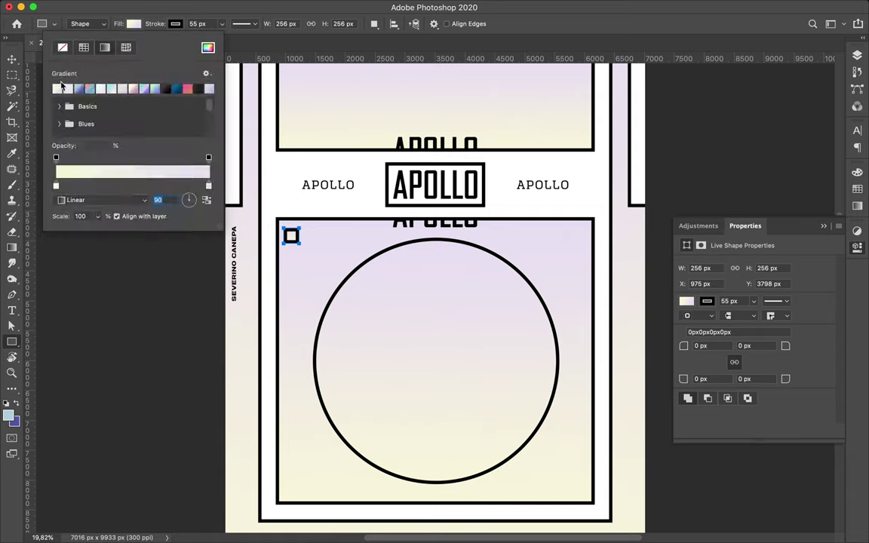
{"action": "key", "text": "v"}
{"action": "mouse_move", "coordinate": [294, 237]}
{"action": "left_mouse_down"}
{"action": "mouse_move", "coordinate": [577, 240]}
{"action": "mouse_move", "coordinate": [301, 490]}
{"action": "left_mouse_up"}
{"action": "left_click", "coordinate": [293, 236], "text": "shift"}
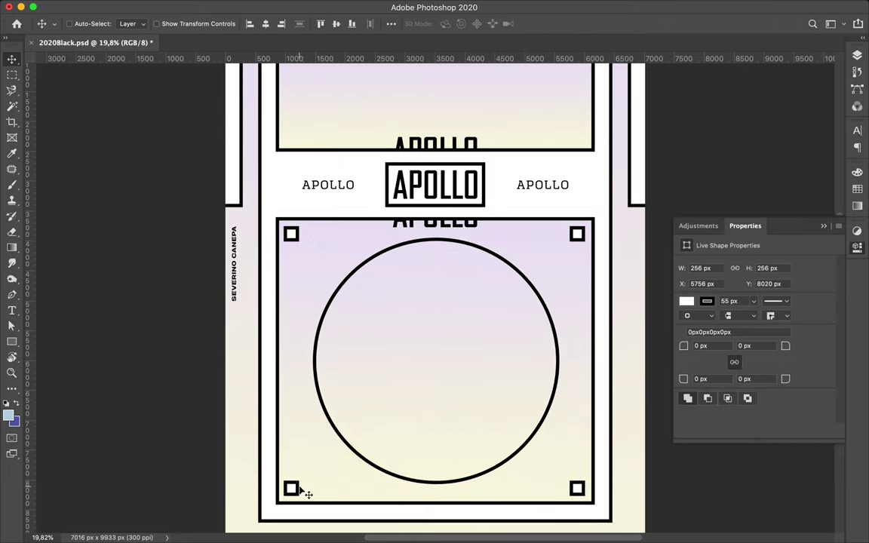
{"action": "scroll", "coordinate": [472, 189], "scroll_direction": "up", "scroll_amount": 3}
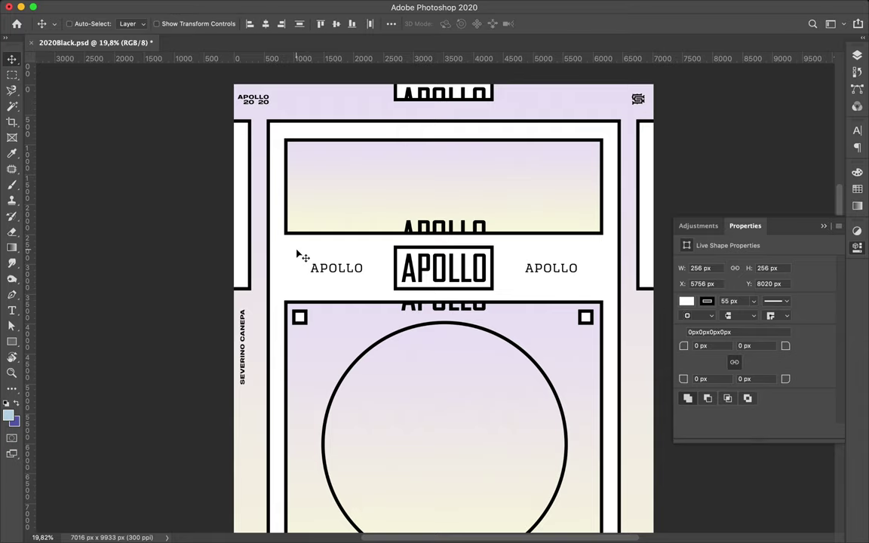
- Draw a horizontal line left of the title and align it with the box's top edge
{"action": "key", "text": "p"}
{"action": "left_click", "coordinate": [359, 247]}
{"action": "left_click", "coordinate": [269, 247]}
{"action": "key", "text": "ctrl+plus"}
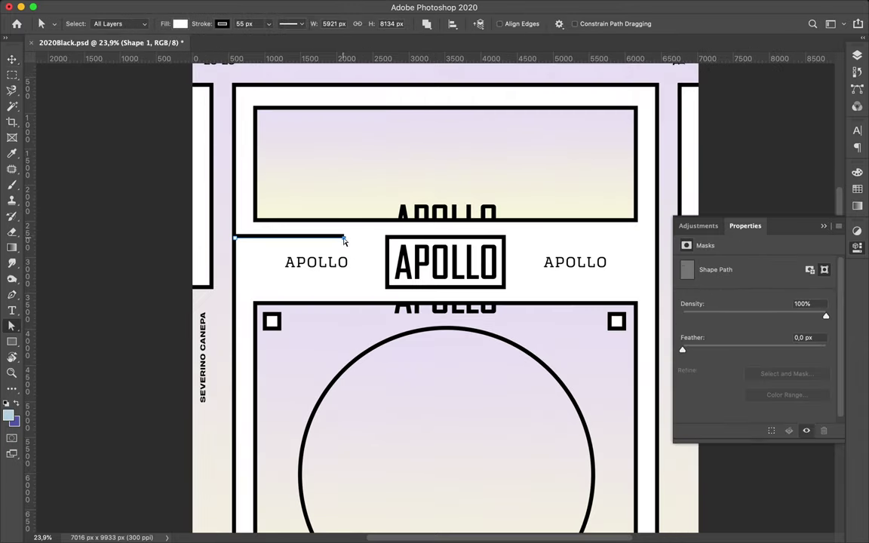
{"action": "key", "text": "v"}
{"action": "key", "text": "ctrl+plus"}
{"action": "left_click_drag", "start_coordinate": [277, 198], "coordinate": [351, 201]}
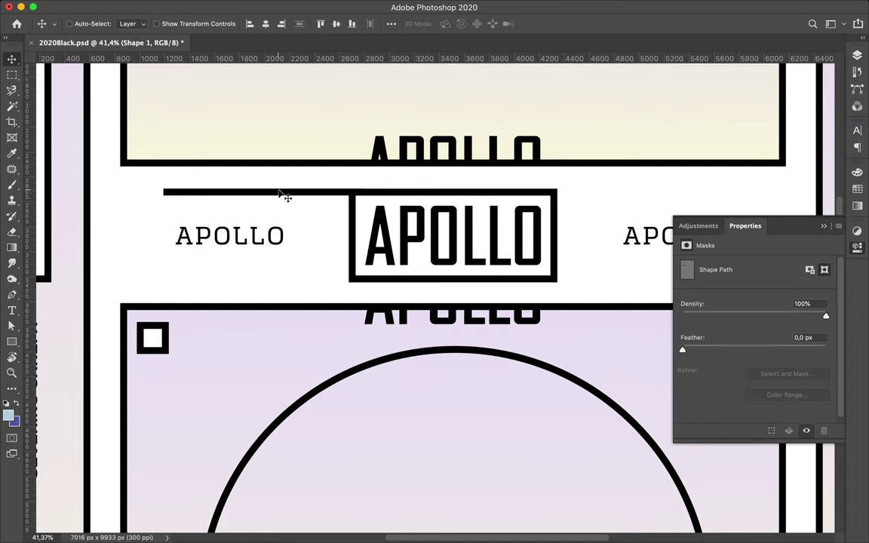
{"action": "left_click_drag", "start_coordinate": [280, 195], "coordinate": [205, 194]}
- Copy the line to the box's bottom edge, then copy both rules to the title's right side
{"action": "key", "text": "a"}
{"action": "key", "text": "v"}
{"action": "left_click_drag", "start_coordinate": [287, 213], "coordinate": [296, 280]}
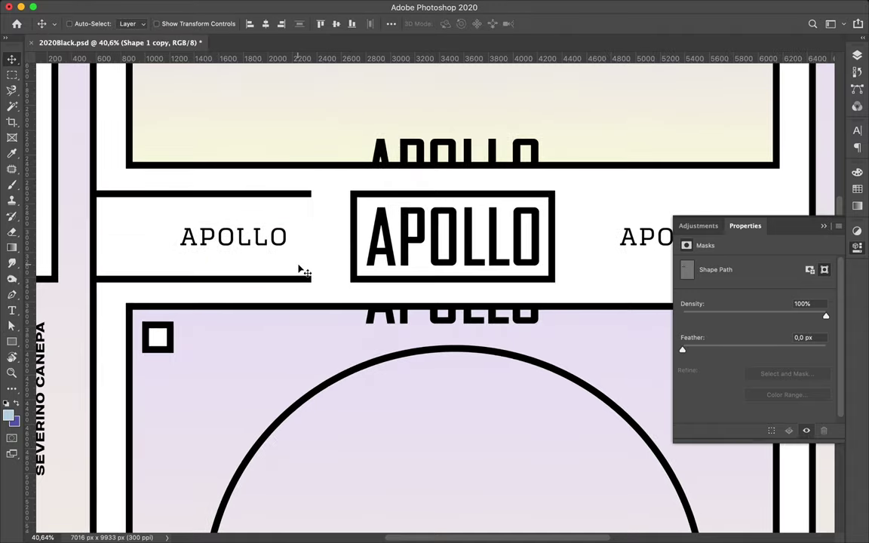
{"action": "left_click_drag", "start_coordinate": [289, 198], "coordinate": [740, 196]}
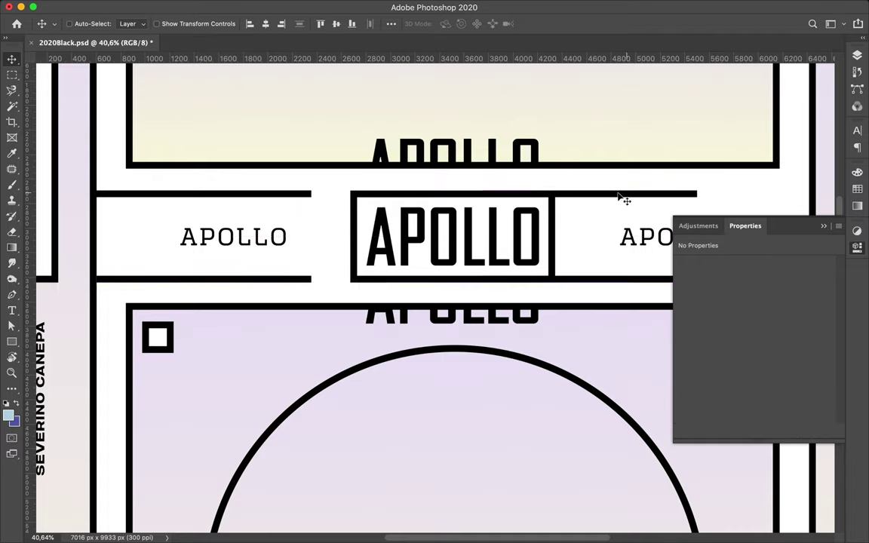
{"action": "scroll", "coordinate": [604, 177], "scroll_direction": "down", "scroll_amount": 2}
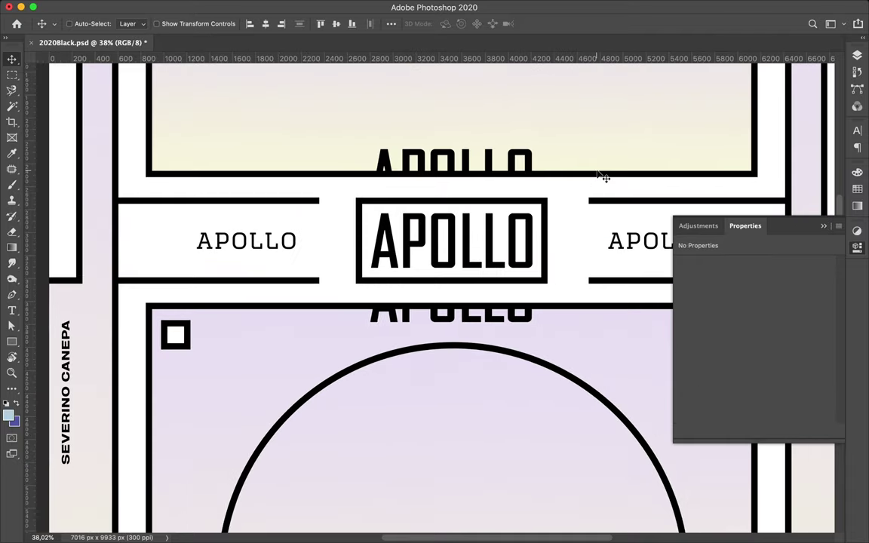
- Draw a short connector line left of the APOLLO box and copy it to the right
{"action": "key", "text": "p"}
{"action": "left_click", "coordinate": [358, 240]}
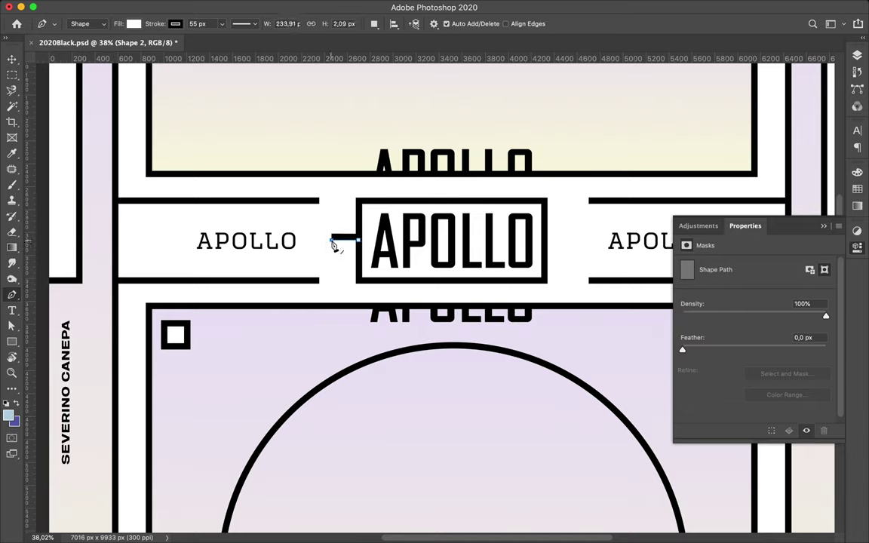
{"action": "key", "text": "v"}
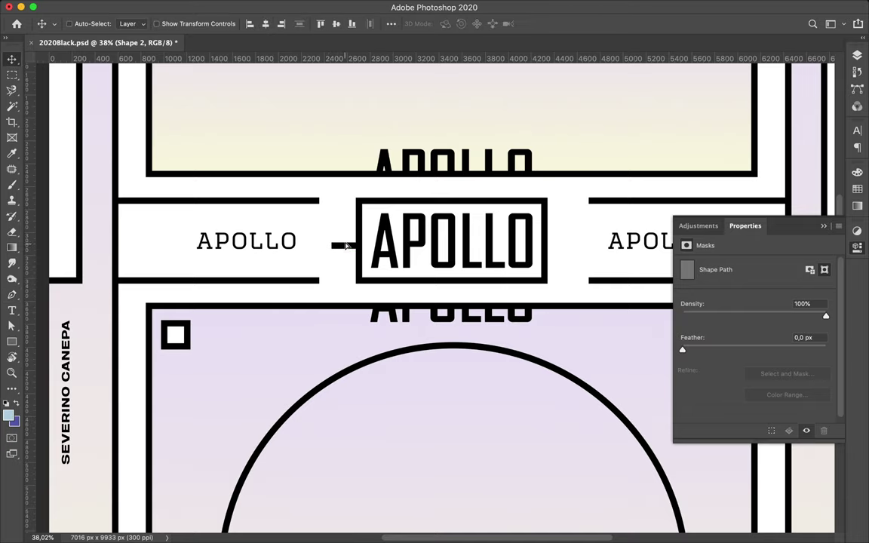
{"action": "left_click_drag", "start_coordinate": [403, 248], "coordinate": [566, 241]}
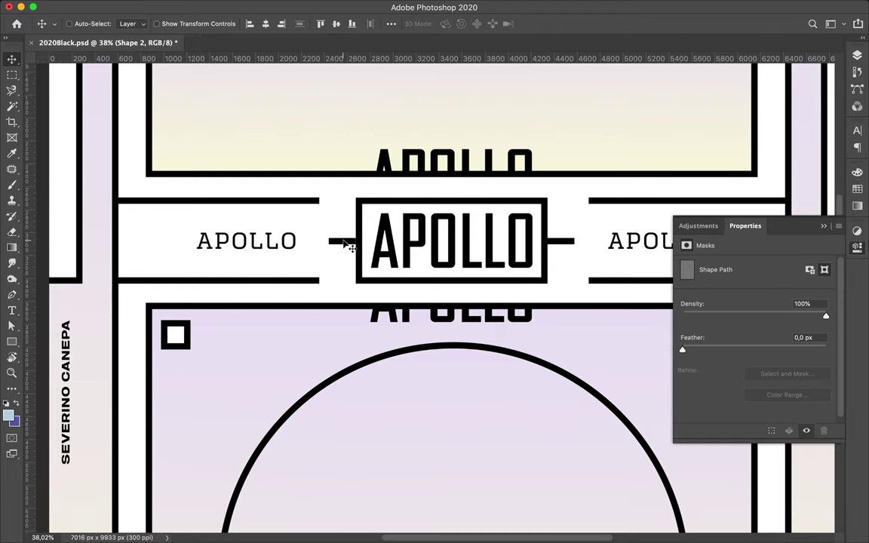
- Draw a tall thin bar left of the circle and stretch it down to the frame bottom
{"action": "scroll", "coordinate": [438, 247], "scroll_direction": "down", "scroll_amount": 3}
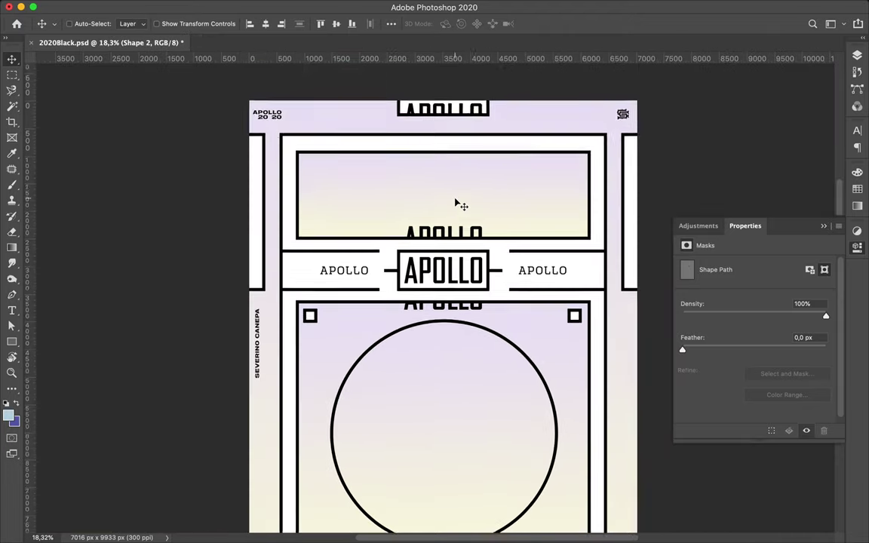
{"action": "scroll", "coordinate": [460, 202], "scroll_direction": "down", "scroll_amount": 3}
{"action": "scroll", "coordinate": [641, 173], "scroll_direction": "up", "scroll_amount": 3}
{"action": "scroll", "coordinate": [626, 219], "scroll_direction": "down", "scroll_amount": 2}
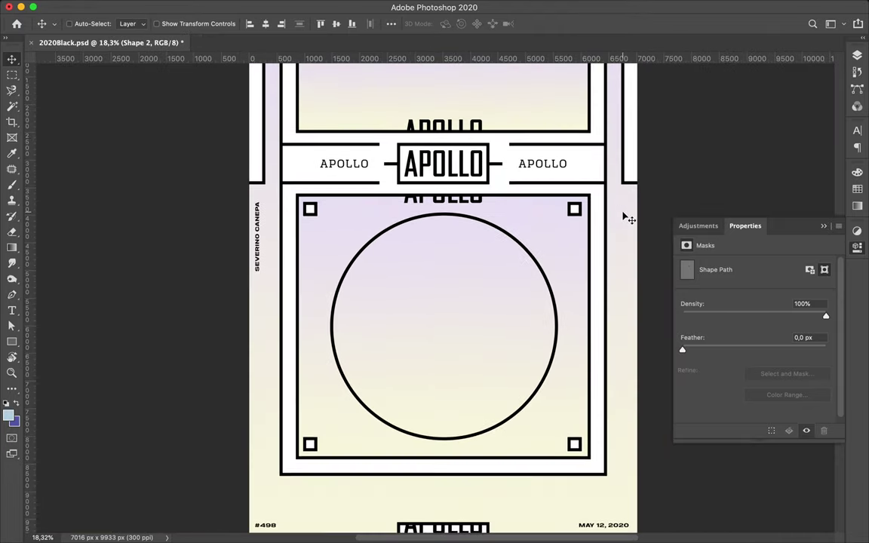
{"action": "key", "text": "u"}
{"action": "left_click_drag", "start_coordinate": [303, 202], "coordinate": [317, 394]}
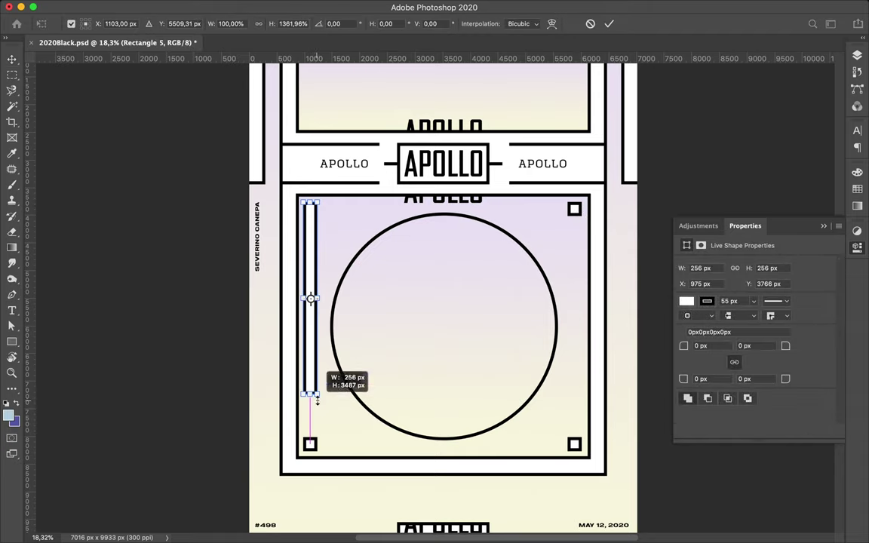
{"action": "left_click_drag", "start_coordinate": [311, 446], "coordinate": [575, 209]}
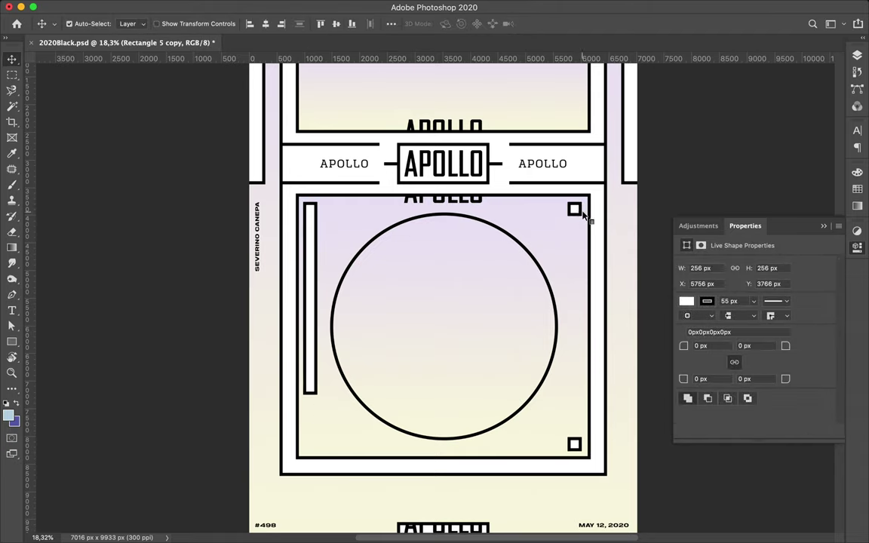
{"action": "key", "text": "ctrl+t"}
{"action": "left_click_drag", "start_coordinate": [310, 394], "coordinate": [310, 450]}
{"action": "key", "text": "Return"}
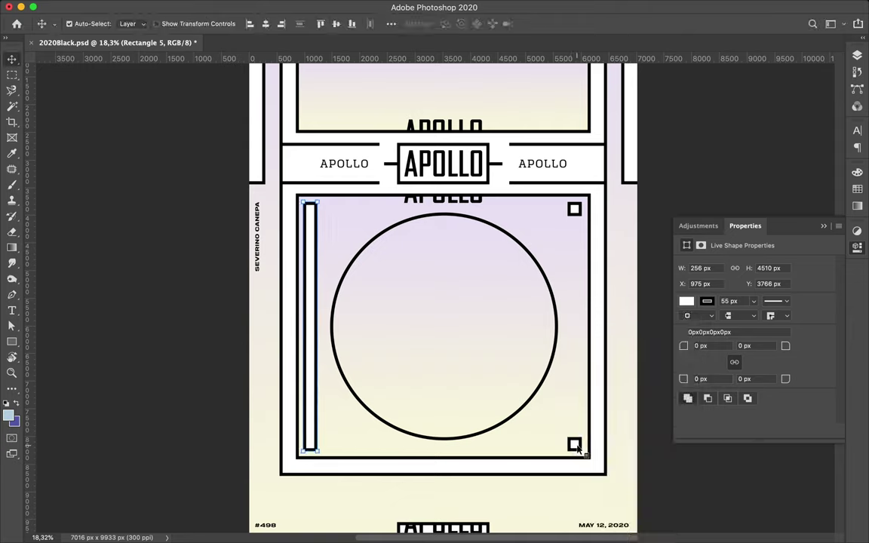
- Stretch the top-right square into a matching tall bar and nudge the circle slightly left
{"action": "left_click", "coordinate": [577, 214], "text": "ctrl"}
{"action": "key", "text": "ctrl+t"}
{"action": "left_click_drag", "start_coordinate": [574, 216], "coordinate": [574, 450]}
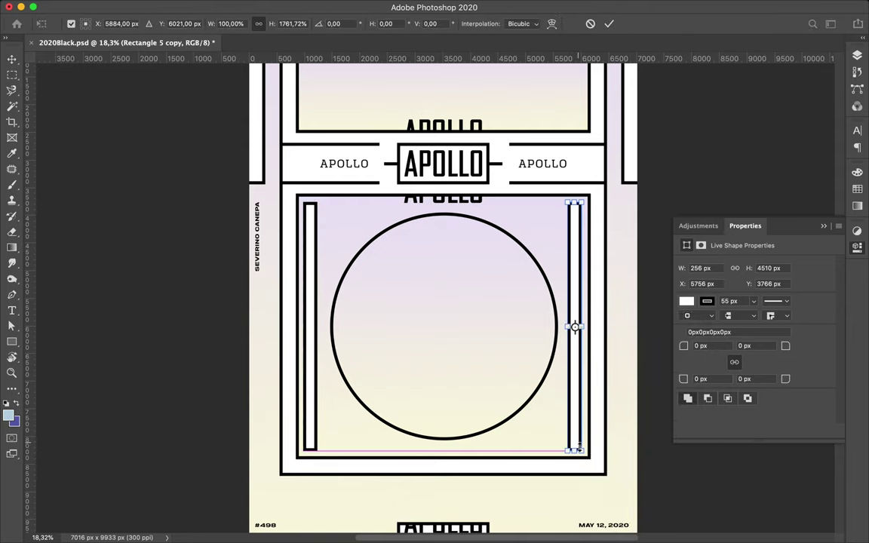
{"action": "key", "text": "Return"}
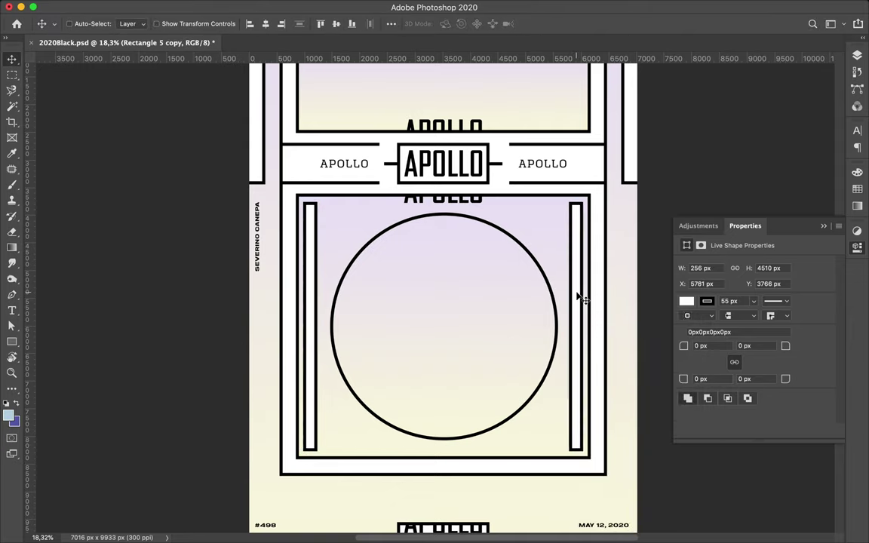
{"action": "left_click", "coordinate": [531, 259]}
{"action": "left_click_drag", "start_coordinate": [480, 235], "coordinate": [477, 236]}
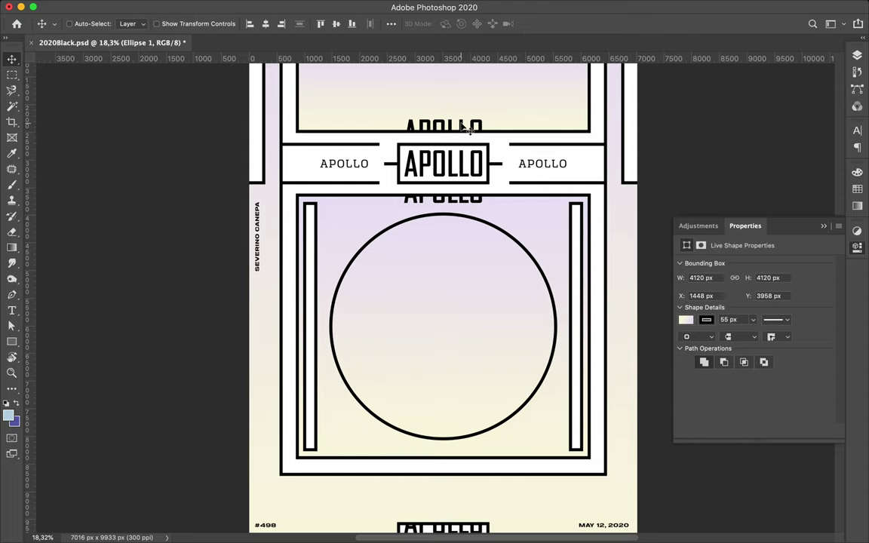
- Select both side APOLLO labels and apply a Core Sans NR font
{"action": "left_click", "coordinate": [374, 158], "text": "ctrl"}
{"action": "left_click", "coordinate": [554, 167], "text": "ctrl+shift"}
{"action": "left_click", "coordinate": [857, 130]}
{"action": "left_click", "coordinate": [782, 147]}
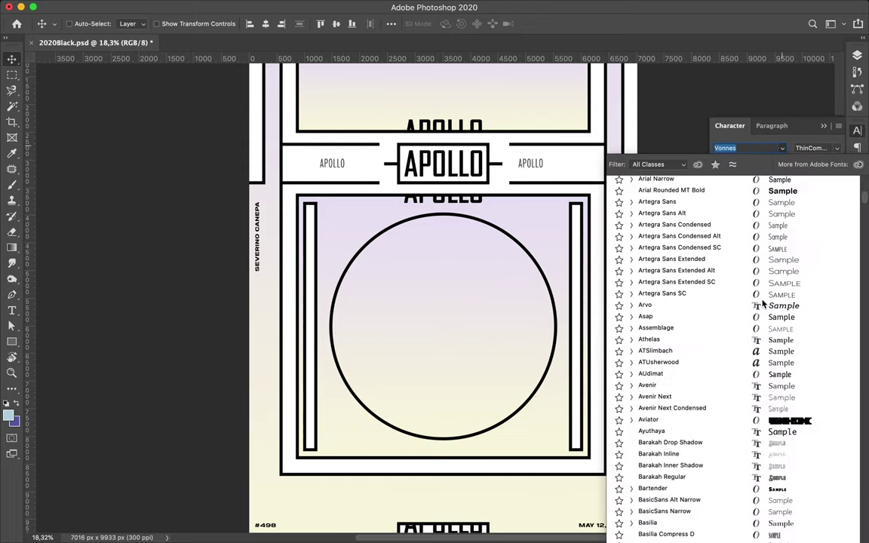
{"action": "scroll", "coordinate": [755, 362], "scroll_direction": "down", "scroll_amount": 2}
{"action": "scroll", "coordinate": [747, 347], "scroll_direction": "down", "scroll_amount": 20}
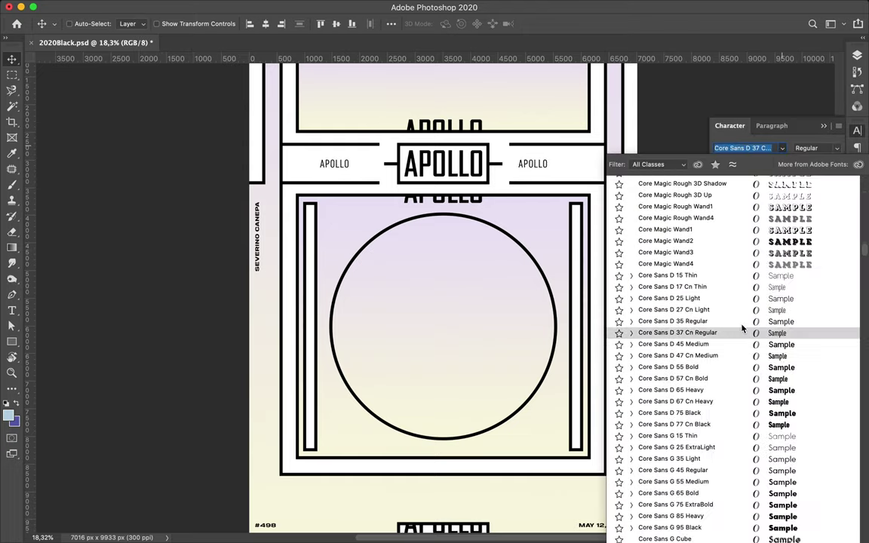
{"action": "scroll", "coordinate": [742, 327], "scroll_direction": "down", "scroll_amount": 8}
{"action": "scroll", "coordinate": [724, 354], "scroll_direction": "down", "scroll_amount": 5}
{"action": "scroll", "coordinate": [722, 339], "scroll_direction": "down", "scroll_amount": 6}
{"action": "left_click", "coordinate": [723, 335]}
- Change the labels' font to Core Sans NR 43 Ex Regular
{"action": "left_click", "coordinate": [781, 148]}
{"action": "scroll", "coordinate": [732, 347], "scroll_direction": "down", "scroll_amount": 15}
{"action": "scroll", "coordinate": [741, 352], "scroll_direction": "up", "scroll_amount": 2}
{"action": "scroll", "coordinate": [728, 302], "scroll_direction": "up", "scroll_amount": 8}
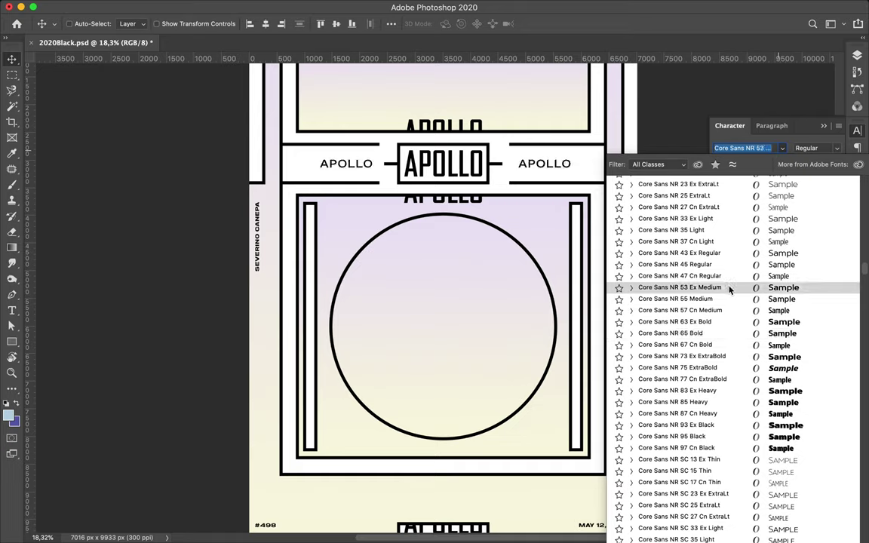
{"action": "left_click", "coordinate": [722, 255]}
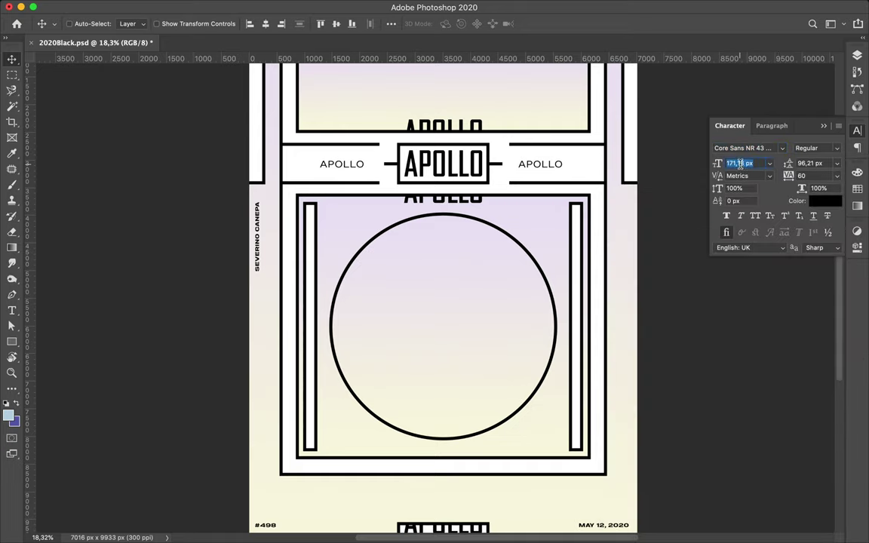
{"action": "scroll", "coordinate": [796, 275], "scroll_direction": "down", "scroll_amount": 5}
{"action": "scroll", "coordinate": [796, 226], "scroll_direction": "up", "scroll_amount": 1}
- Delete the two vertical bars beside the circle
{"action": "left_click", "coordinate": [777, 192]}
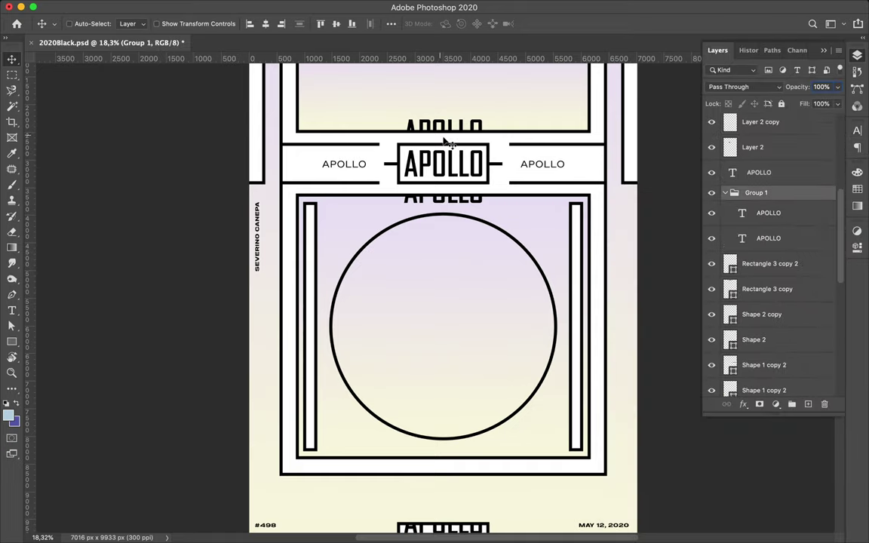
{"action": "left_click", "coordinate": [320, 242]}
{"action": "left_click", "coordinate": [578, 247], "text": "shift"}
{"action": "key", "text": "Delete"}
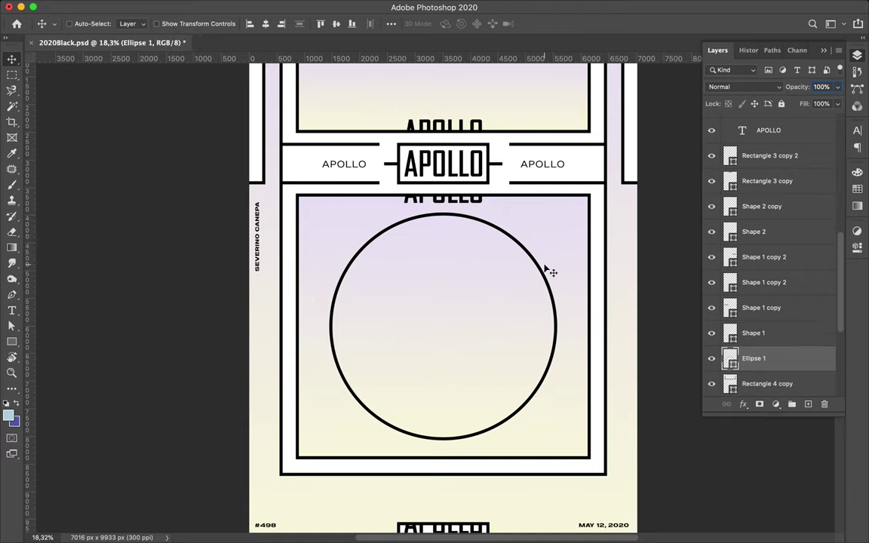
{"action": "scroll", "coordinate": [547, 285], "scroll_direction": "up", "scroll_amount": 3}
- Set the side APOLLO labels to Core Sans NR 53 Regular
{"action": "left_click", "coordinate": [358, 241]}
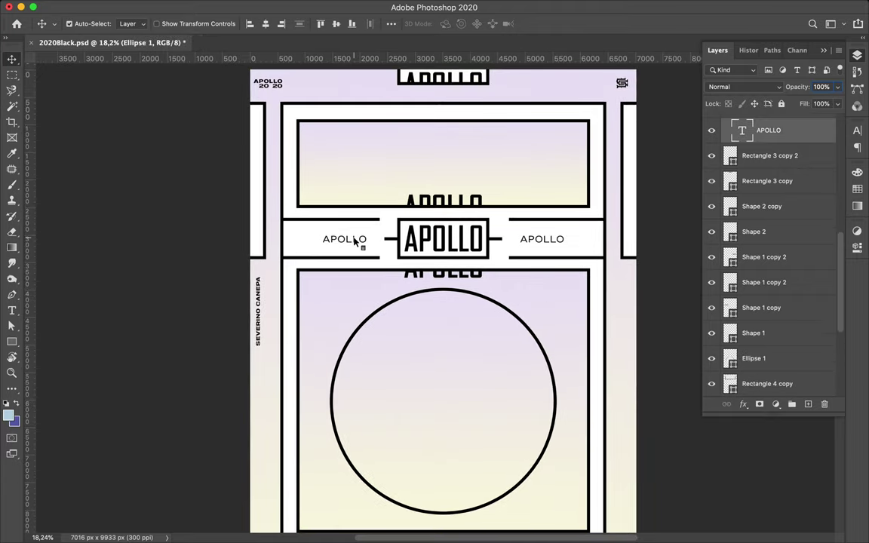
{"action": "left_click", "coordinate": [857, 130]}
{"action": "left_click", "coordinate": [736, 148]}
{"action": "double_click", "coordinate": [762, 148]}
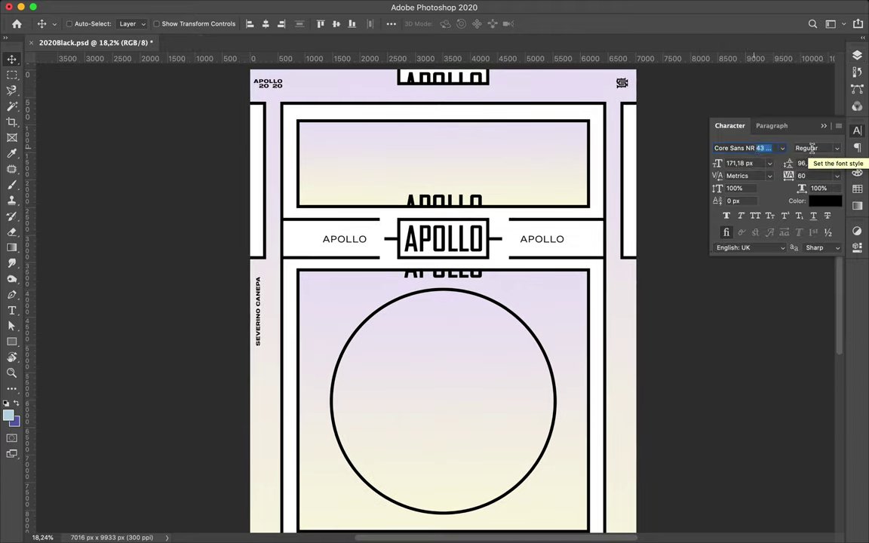
{"action": "key", "text": "BackSpace"}
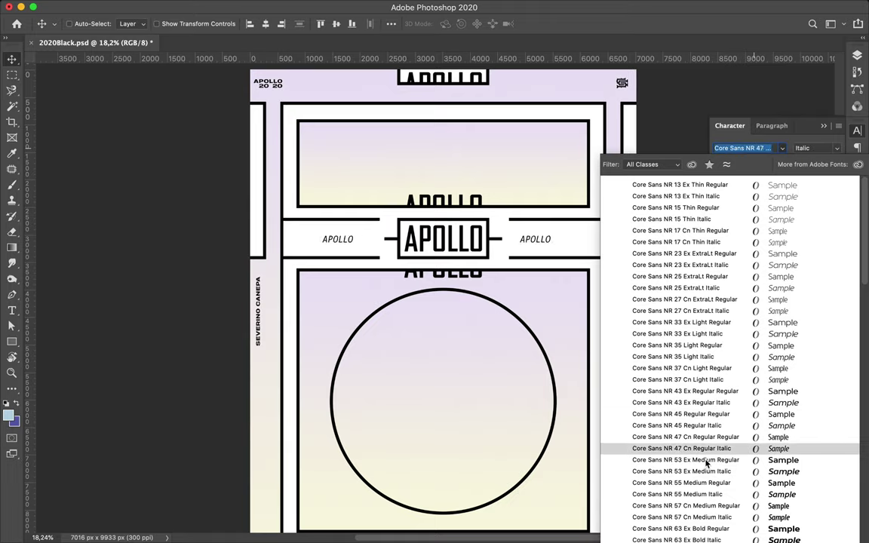
{"action": "left_click", "coordinate": [707, 460]}
{"action": "scroll", "coordinate": [611, 297], "scroll_direction": "down", "scroll_amount": 3}
{"action": "scroll", "coordinate": [612, 302], "scroll_direction": "up", "scroll_amount": 3}
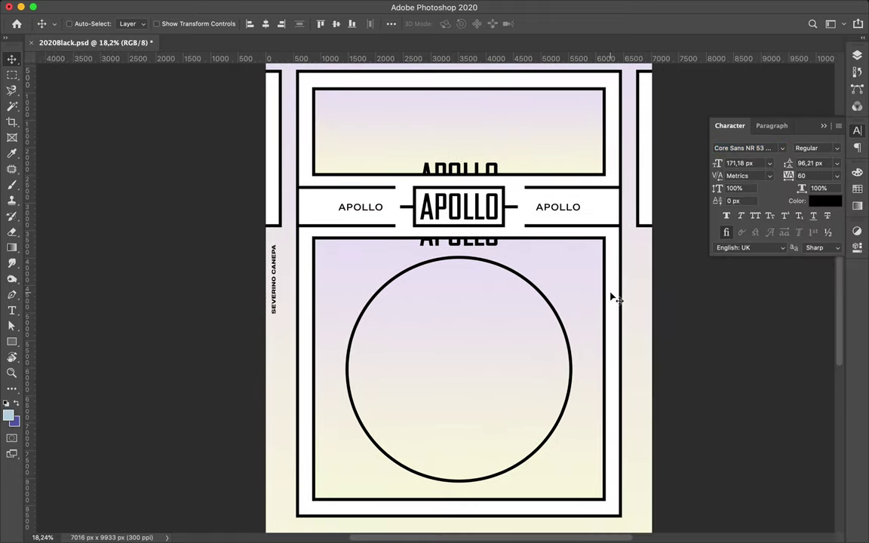
{"action": "scroll", "coordinate": [616, 304], "scroll_direction": "down", "scroll_amount": 1}
- Fill the big circle with white
{"action": "key", "text": "a"}
{"action": "left_click", "coordinate": [180, 23]}
{"action": "left_click", "coordinate": [104, 88]}
{"action": "key", "text": "v"}
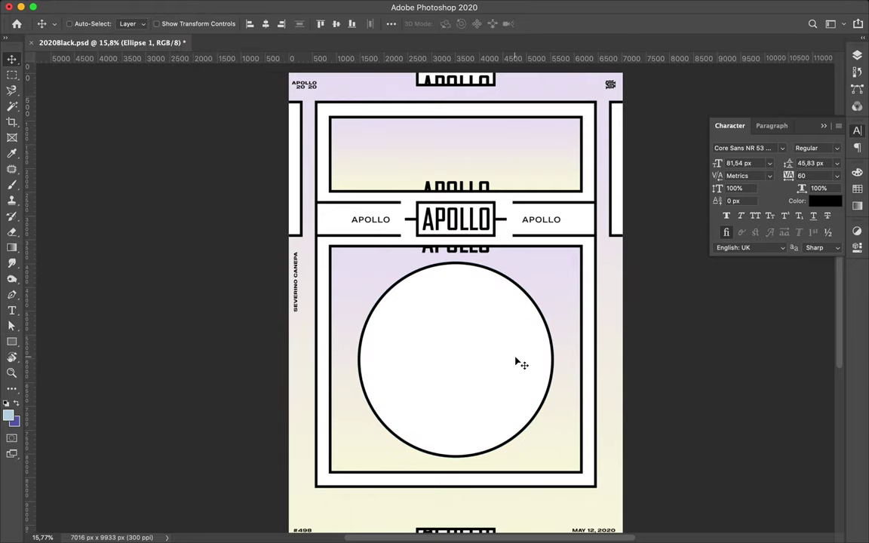
{"action": "scroll", "coordinate": [544, 358], "scroll_direction": "down", "scroll_amount": 2}
{"action": "scroll", "coordinate": [564, 348], "scroll_direction": "up", "scroll_amount": 2}
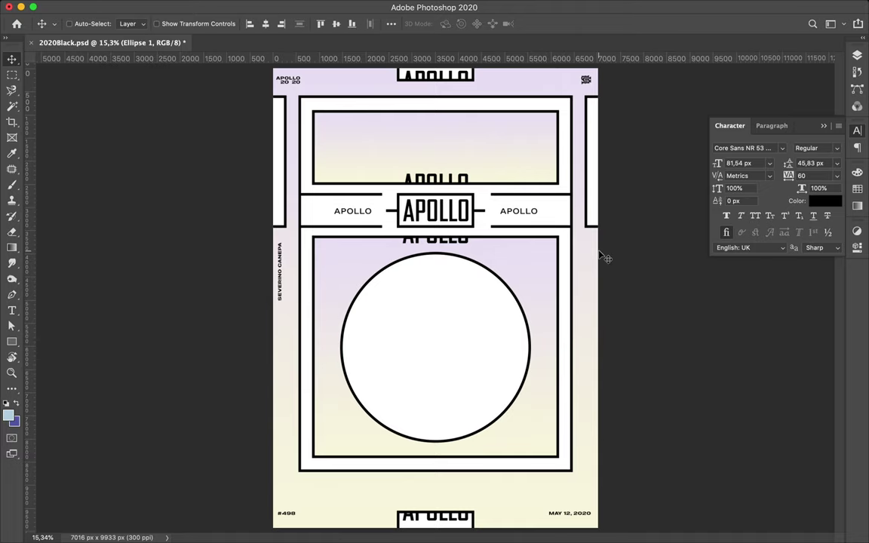
{"action": "left_click", "coordinate": [480, 205]}
{"action": "left_click", "coordinate": [352, 230]}
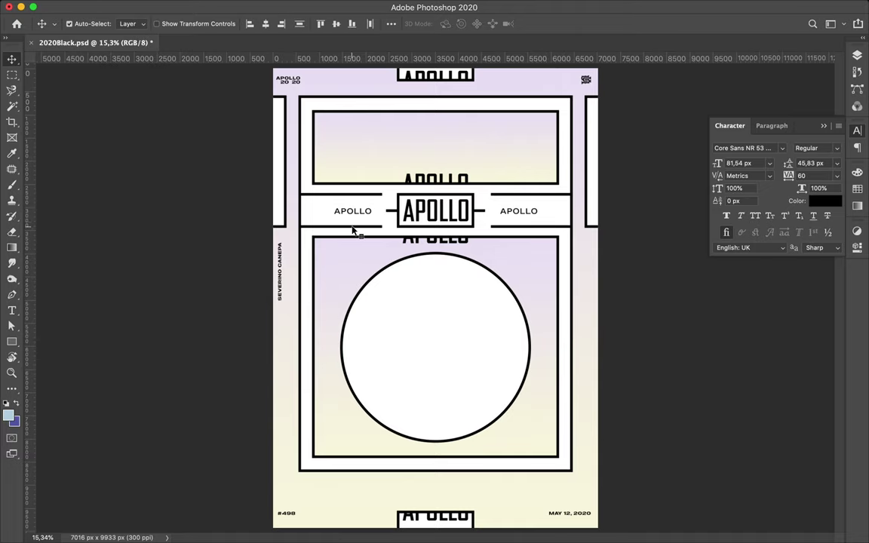
{"action": "left_click", "coordinate": [858, 55]}
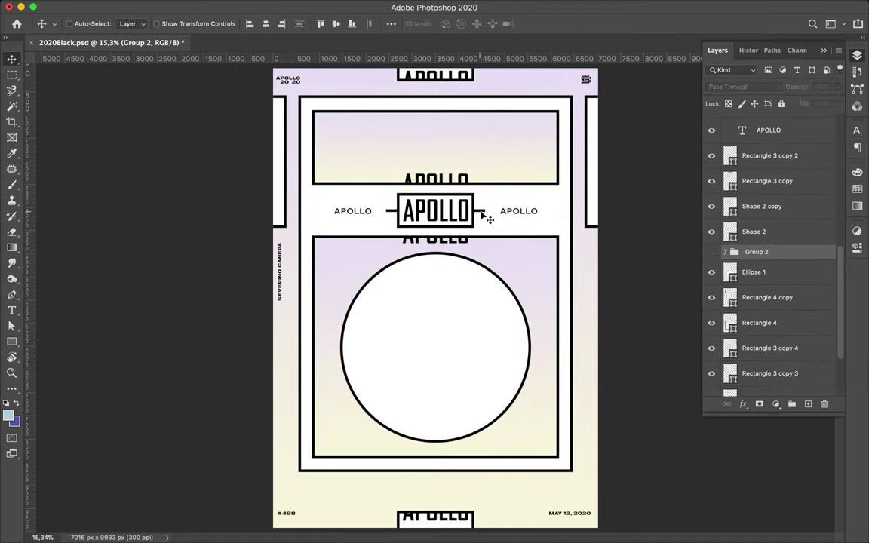
{"action": "key", "text": "ctrl+comma"}
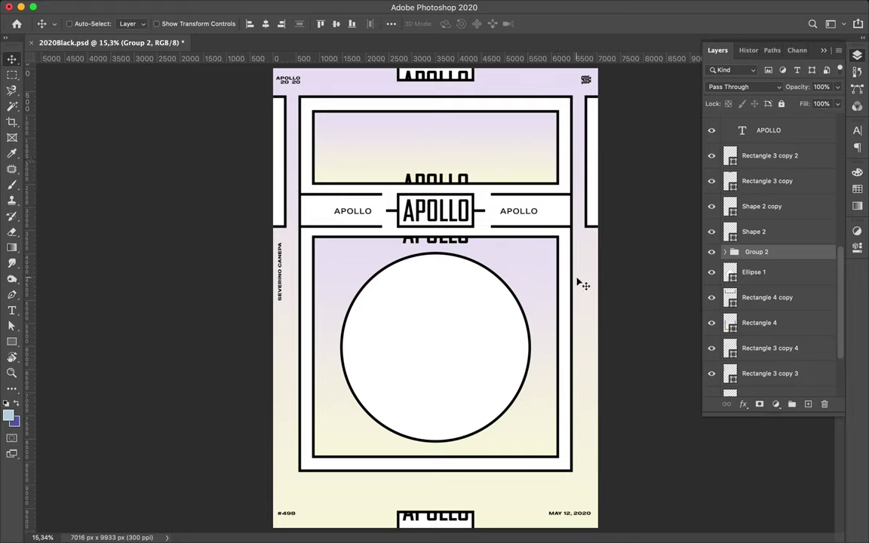
{"action": "scroll", "coordinate": [593, 204], "scroll_direction": "down", "scroll_amount": 1}
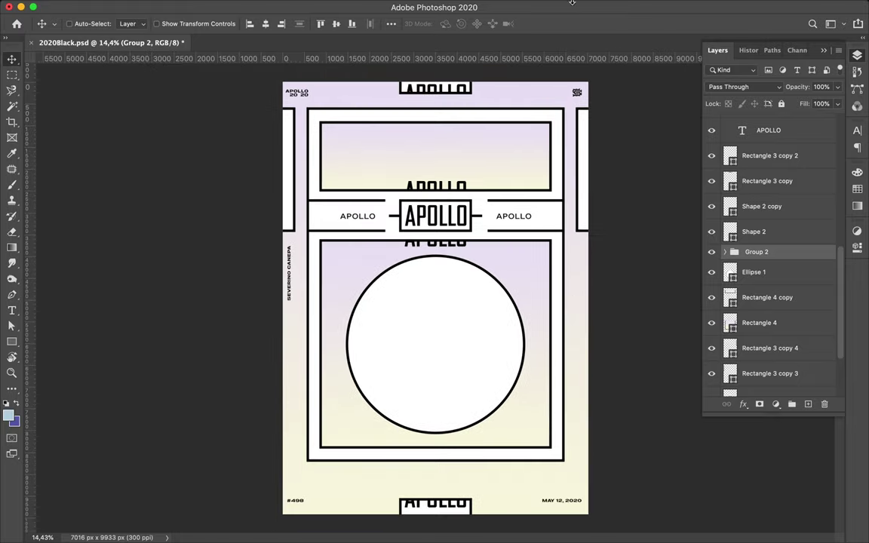